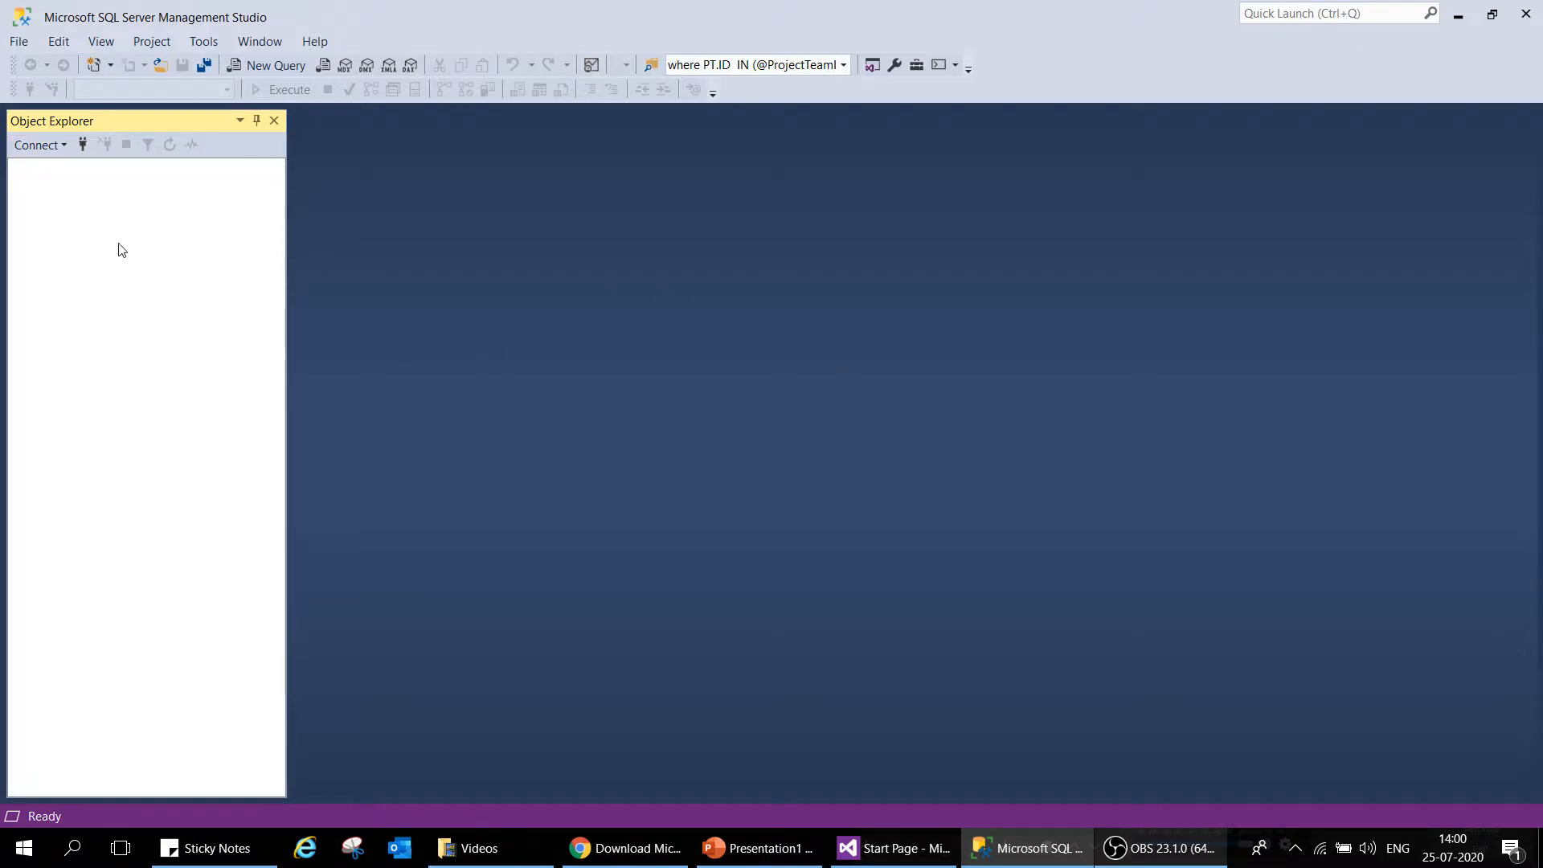
Step: Connect to the SQLEXPRESS Database Engine server using Windows Authentication
{"action": "left_click", "coordinate": [59, 148]}
{"action": "left_click", "coordinate": [64, 176]}
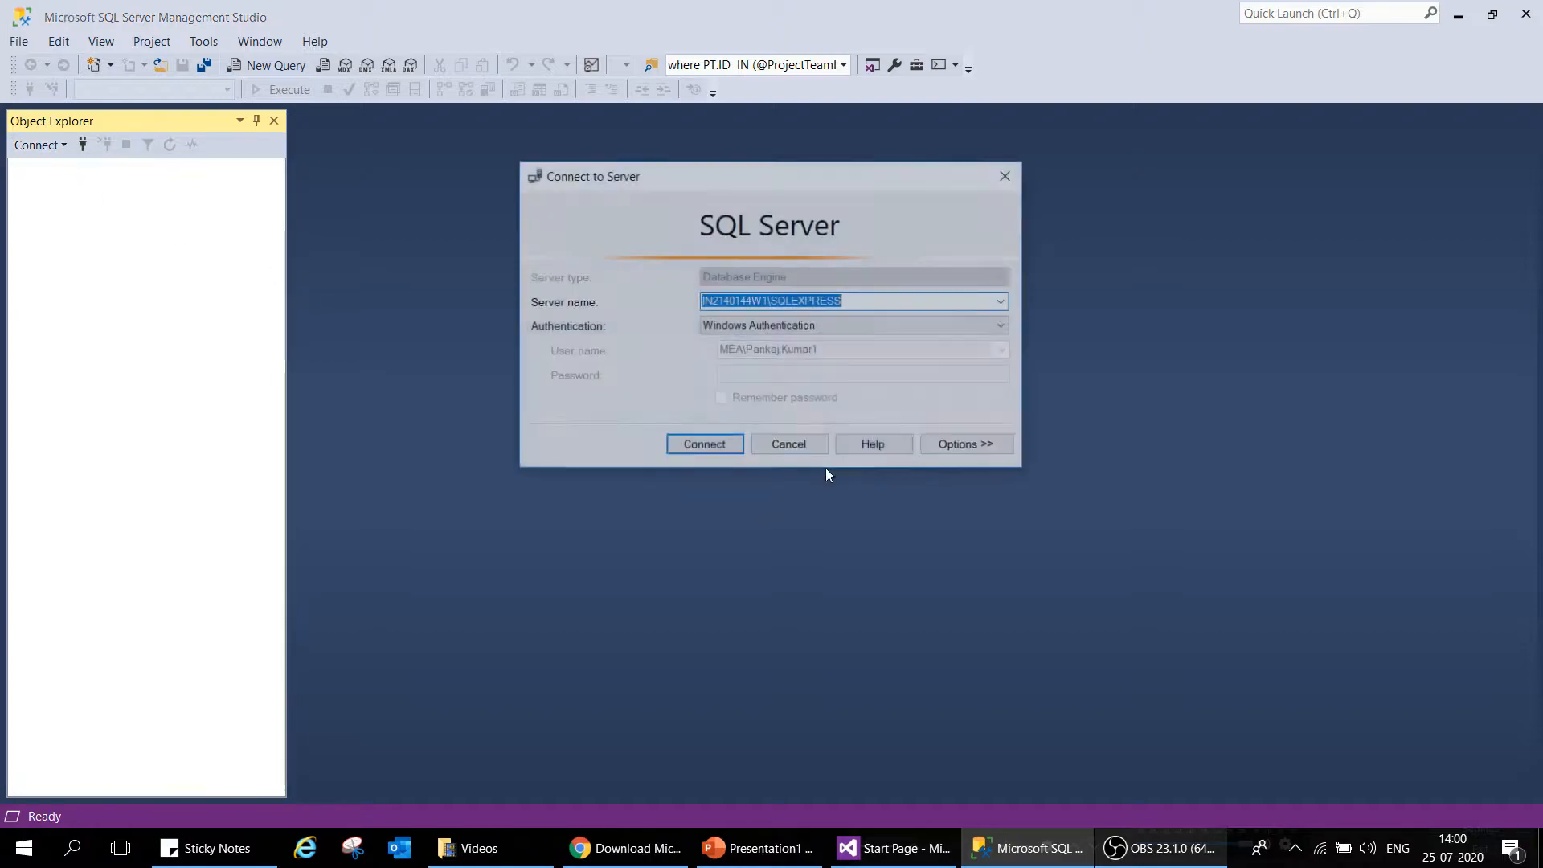
{"action": "left_click", "coordinate": [706, 447]}
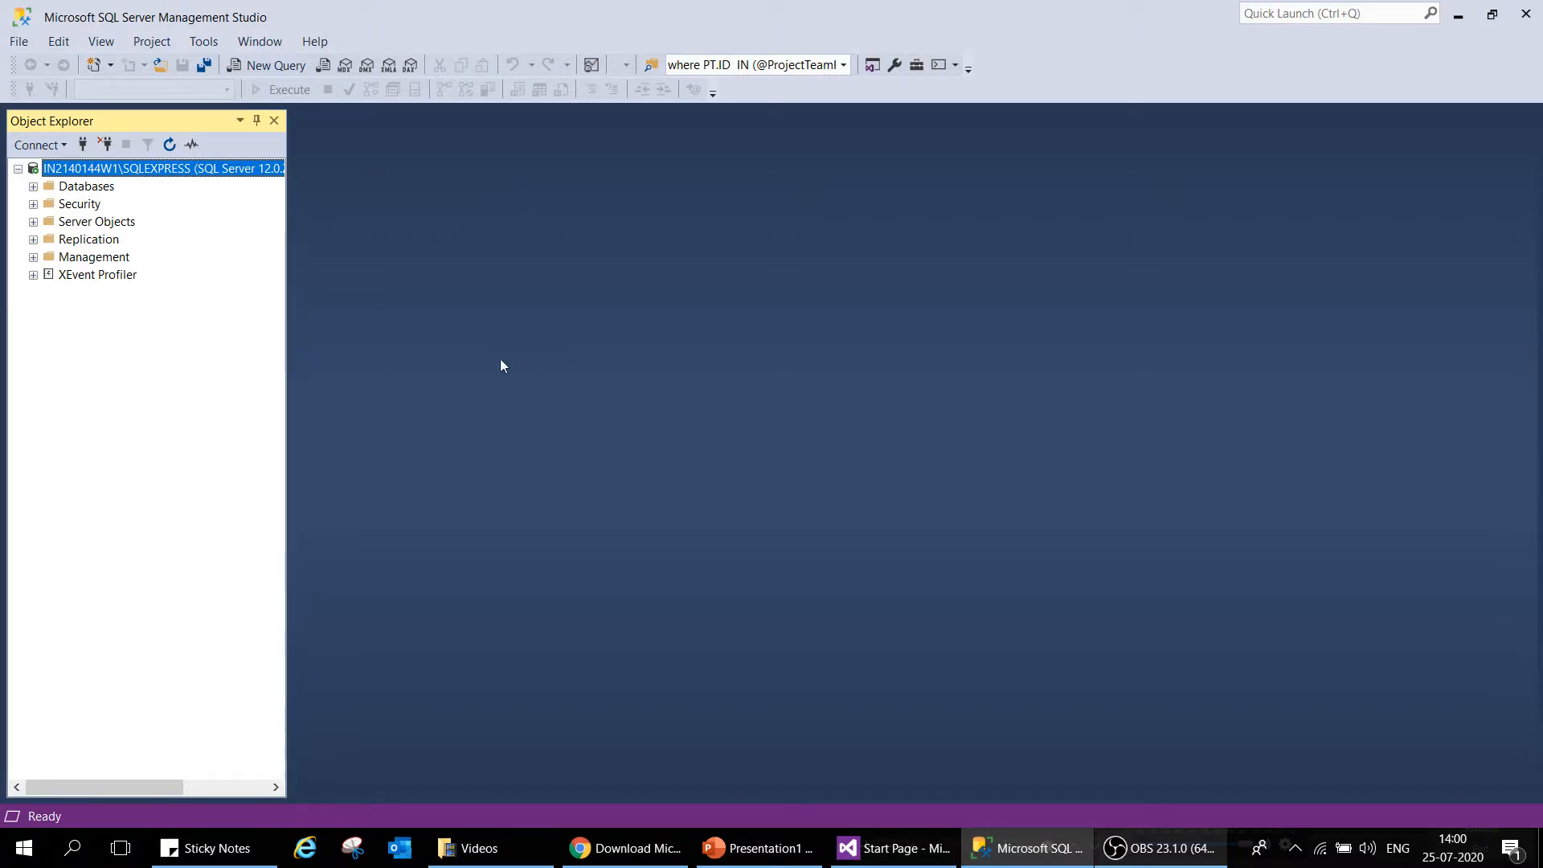
Step: Create a new database named MyFirstDB with the default owner and file settings
{"action": "right_click", "coordinate": [88, 189]}
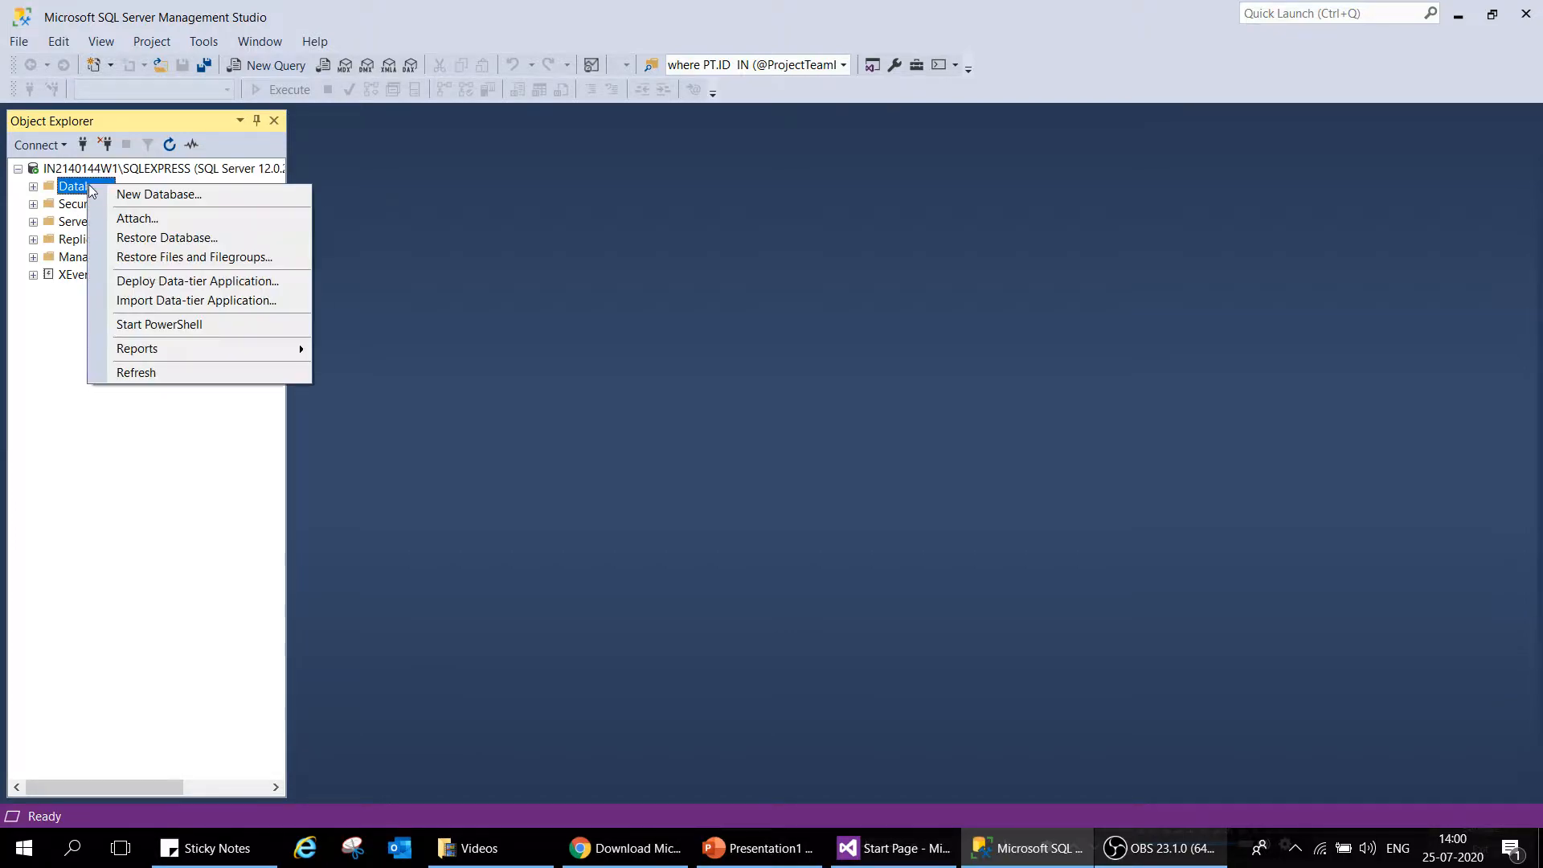
{"action": "left_click", "coordinate": [135, 196]}
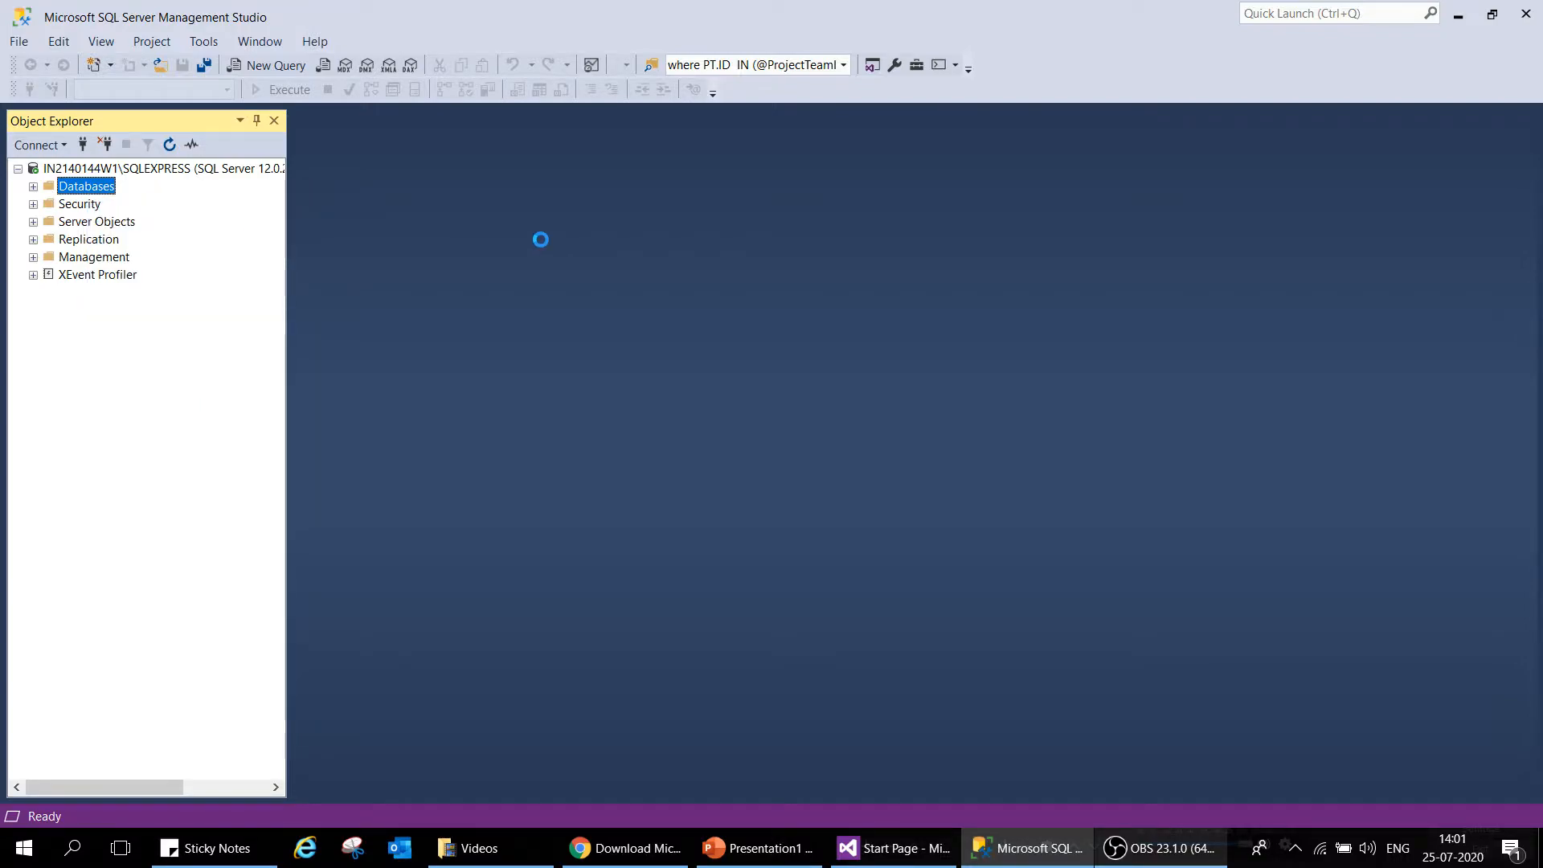
{"action": "type", "text": "M"}
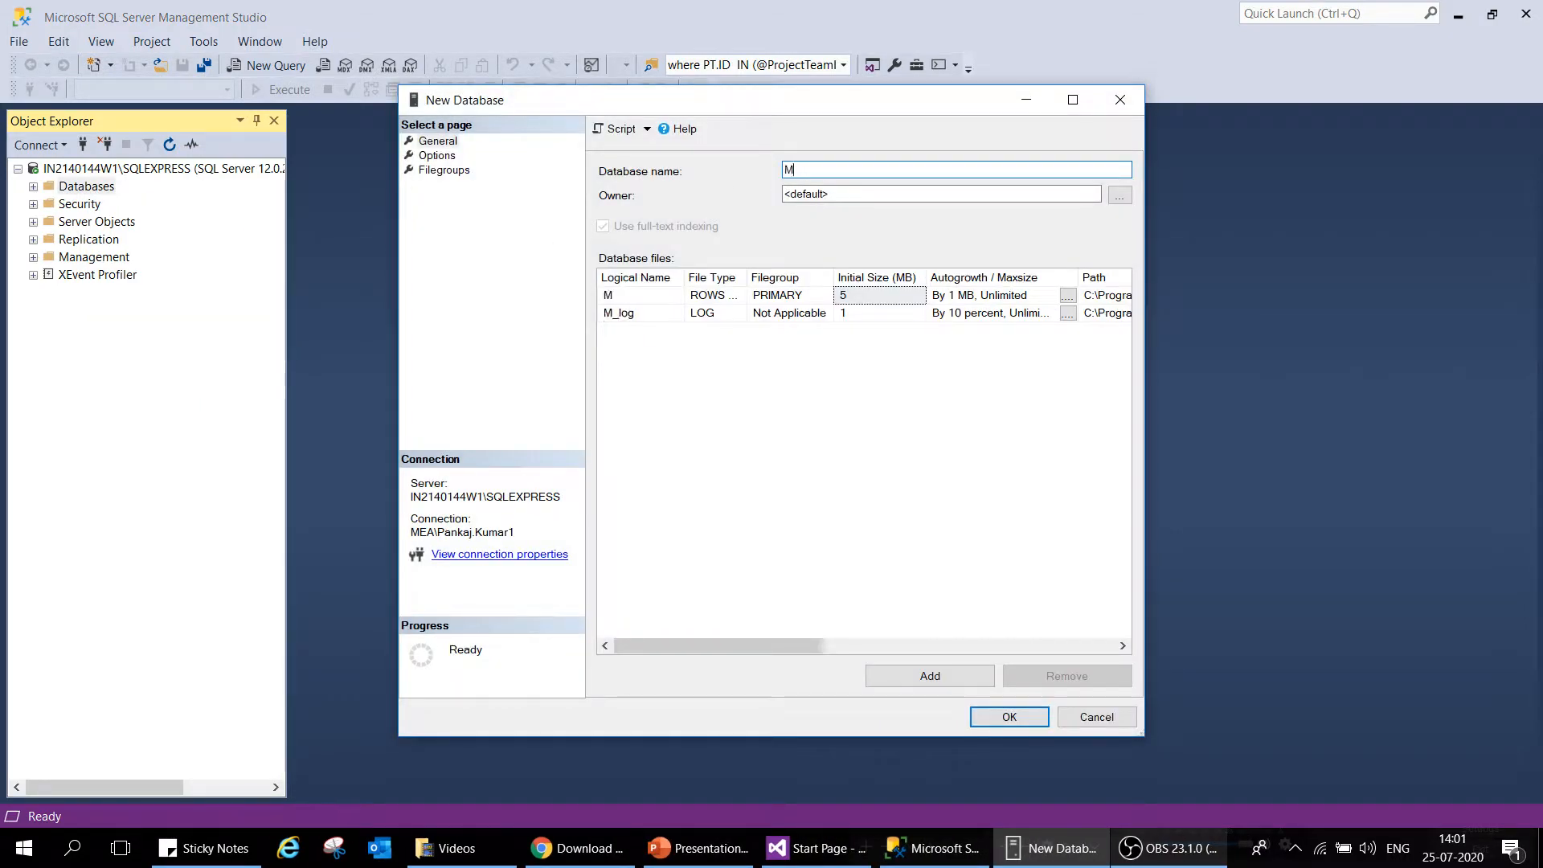
{"action": "type", "text": "yFirstDB"}
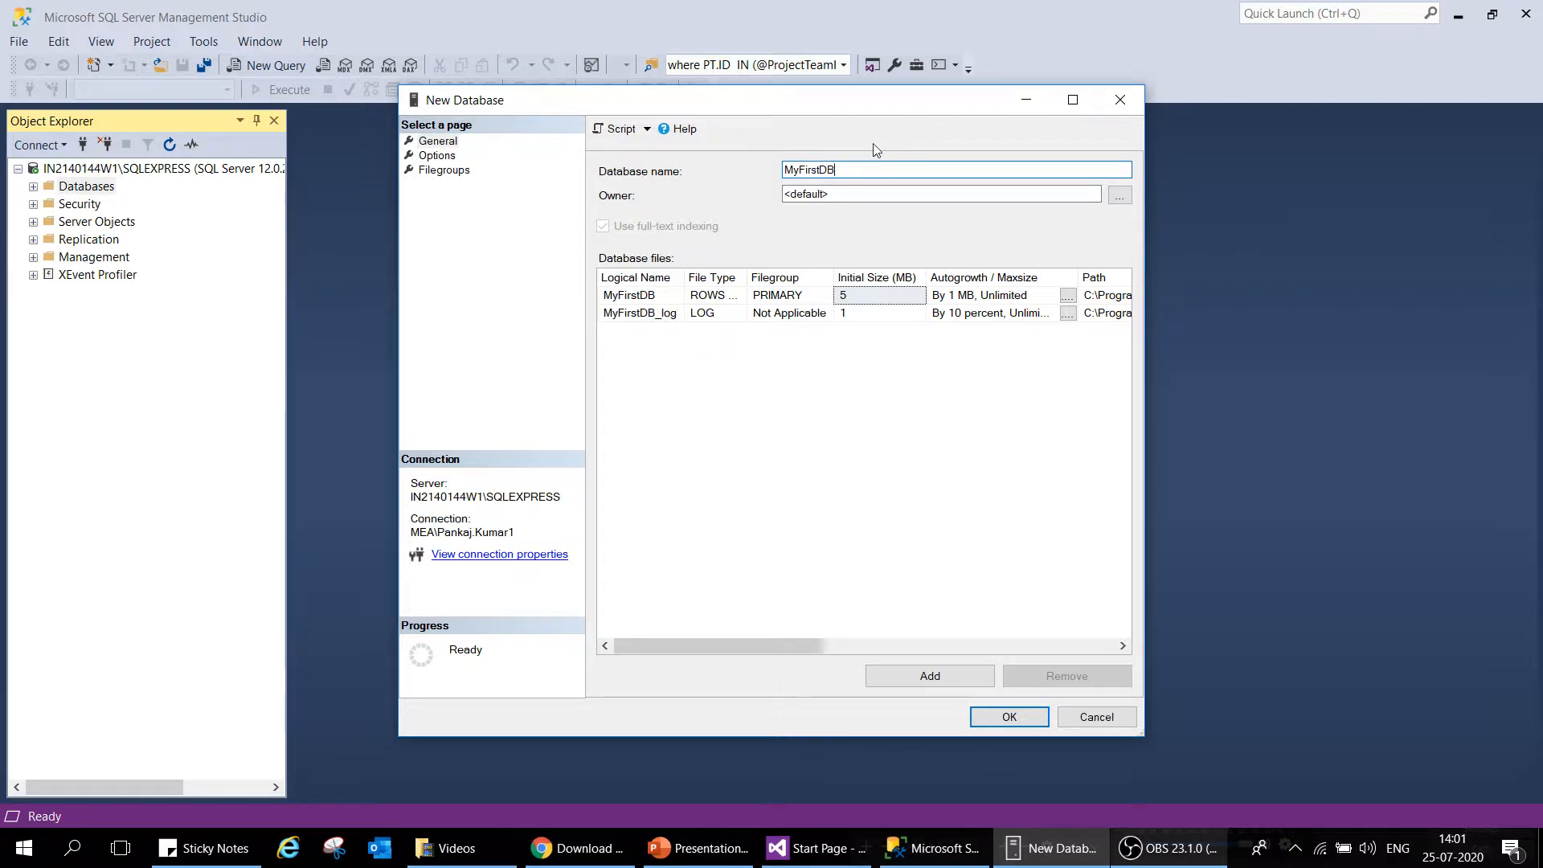
{"action": "left_click_drag", "start_coordinate": [840, 170], "coordinate": [783, 169]}
{"action": "left_click", "coordinate": [1009, 716]}
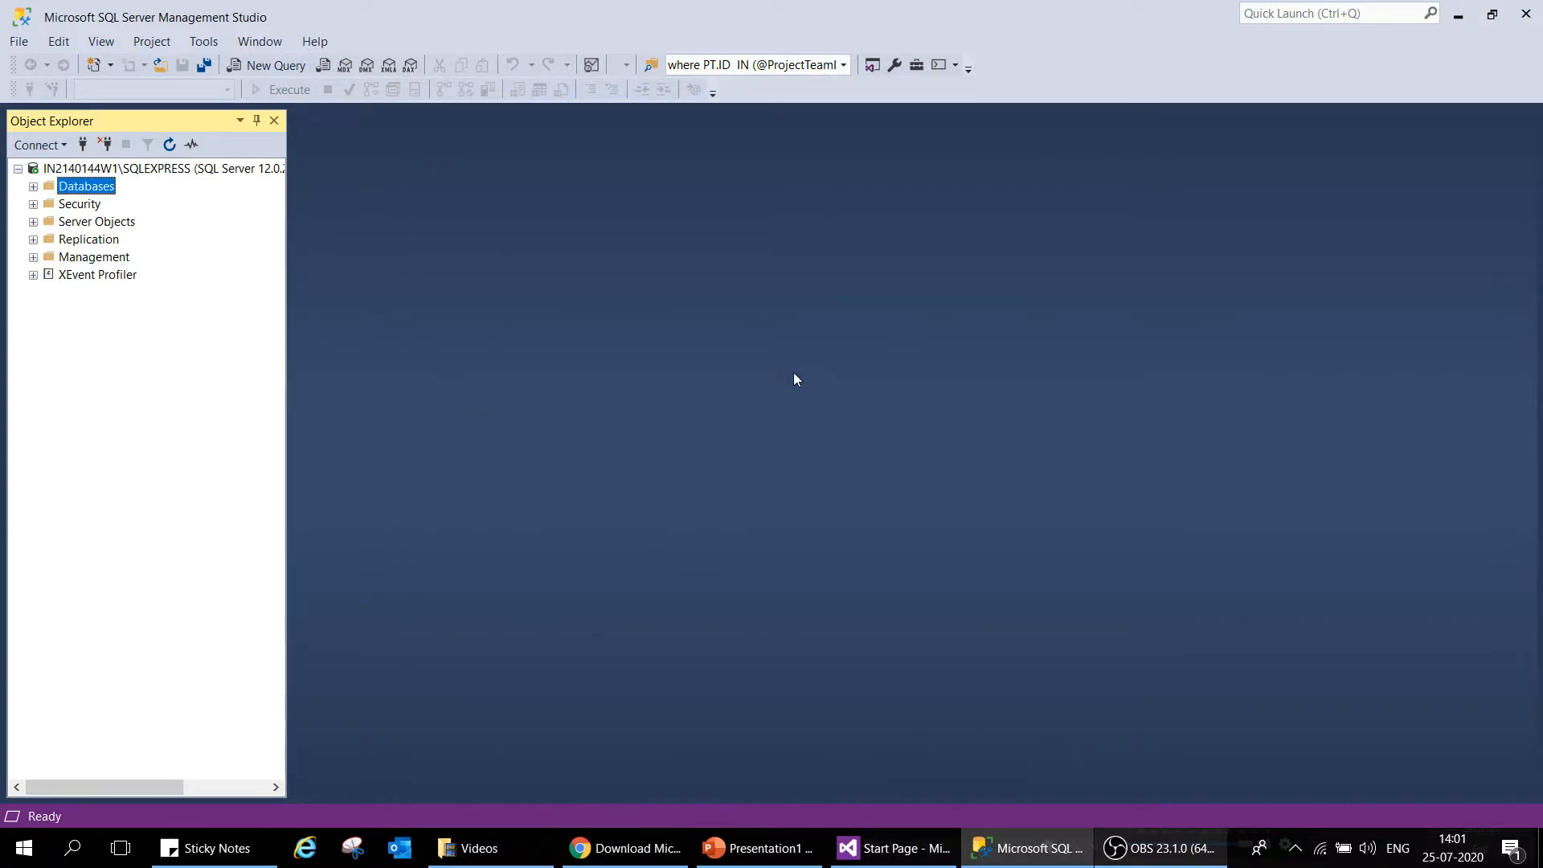
Step: Start designing a new table in the MyFirstDB database
{"action": "left_click", "coordinate": [33, 187]}
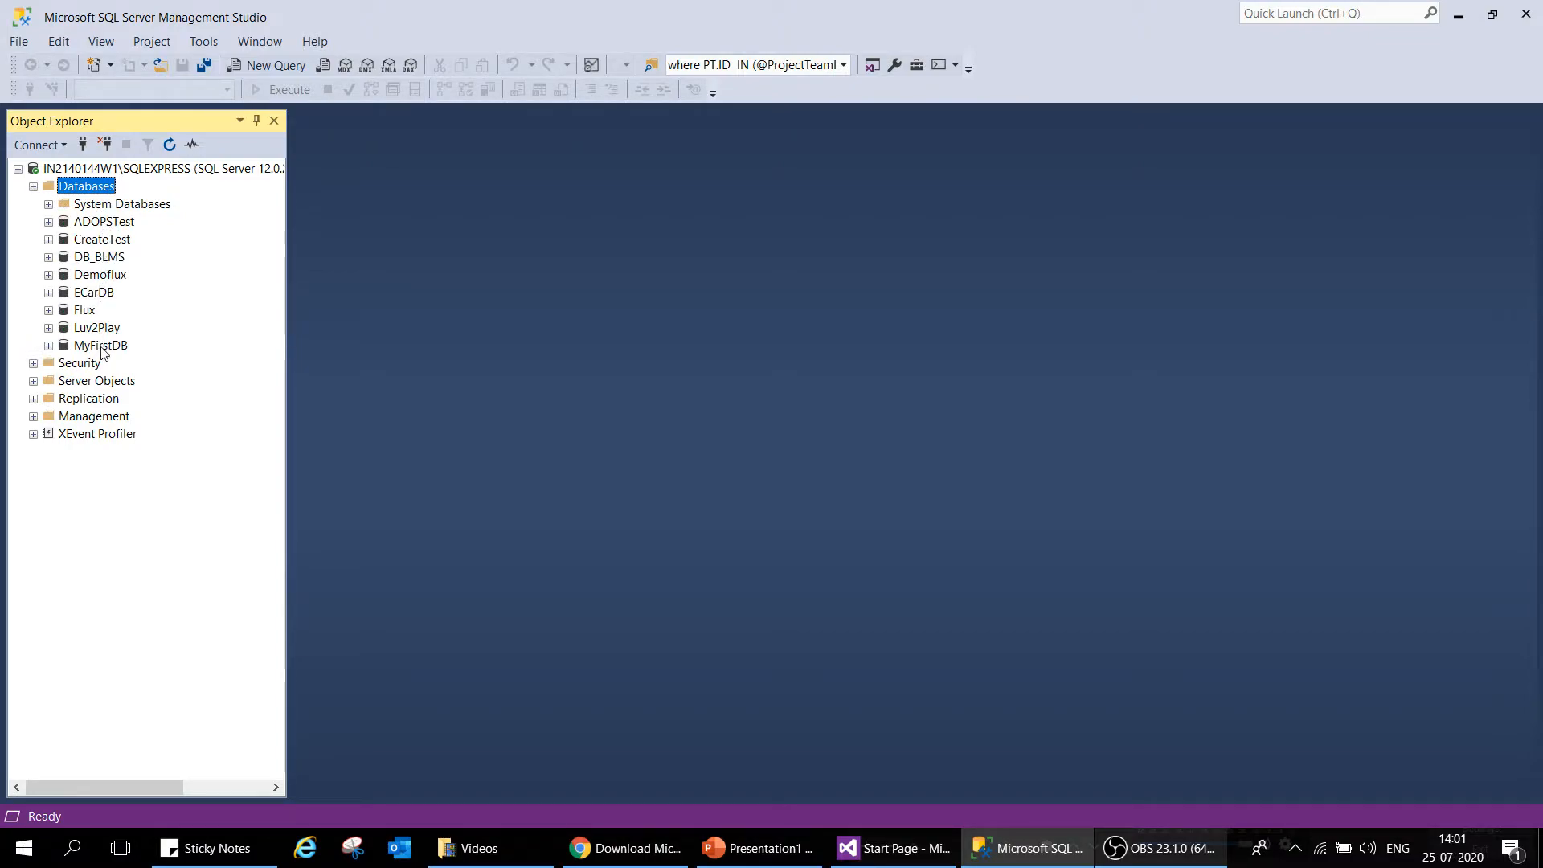
{"action": "left_click", "coordinate": [83, 347]}
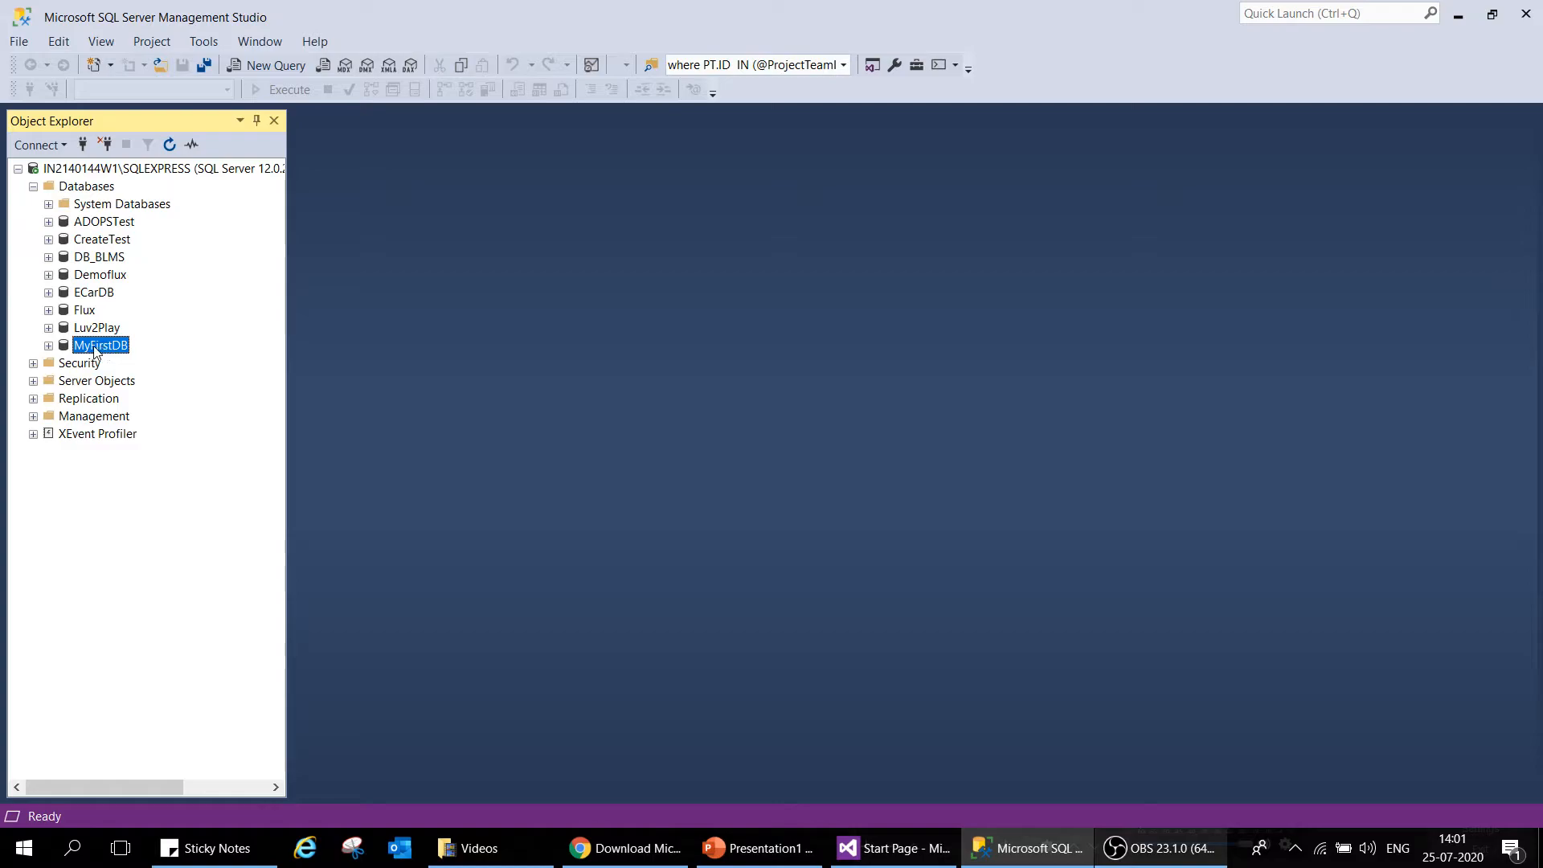
{"action": "left_click", "coordinate": [48, 346]}
{"action": "left_click", "coordinate": [65, 381]}
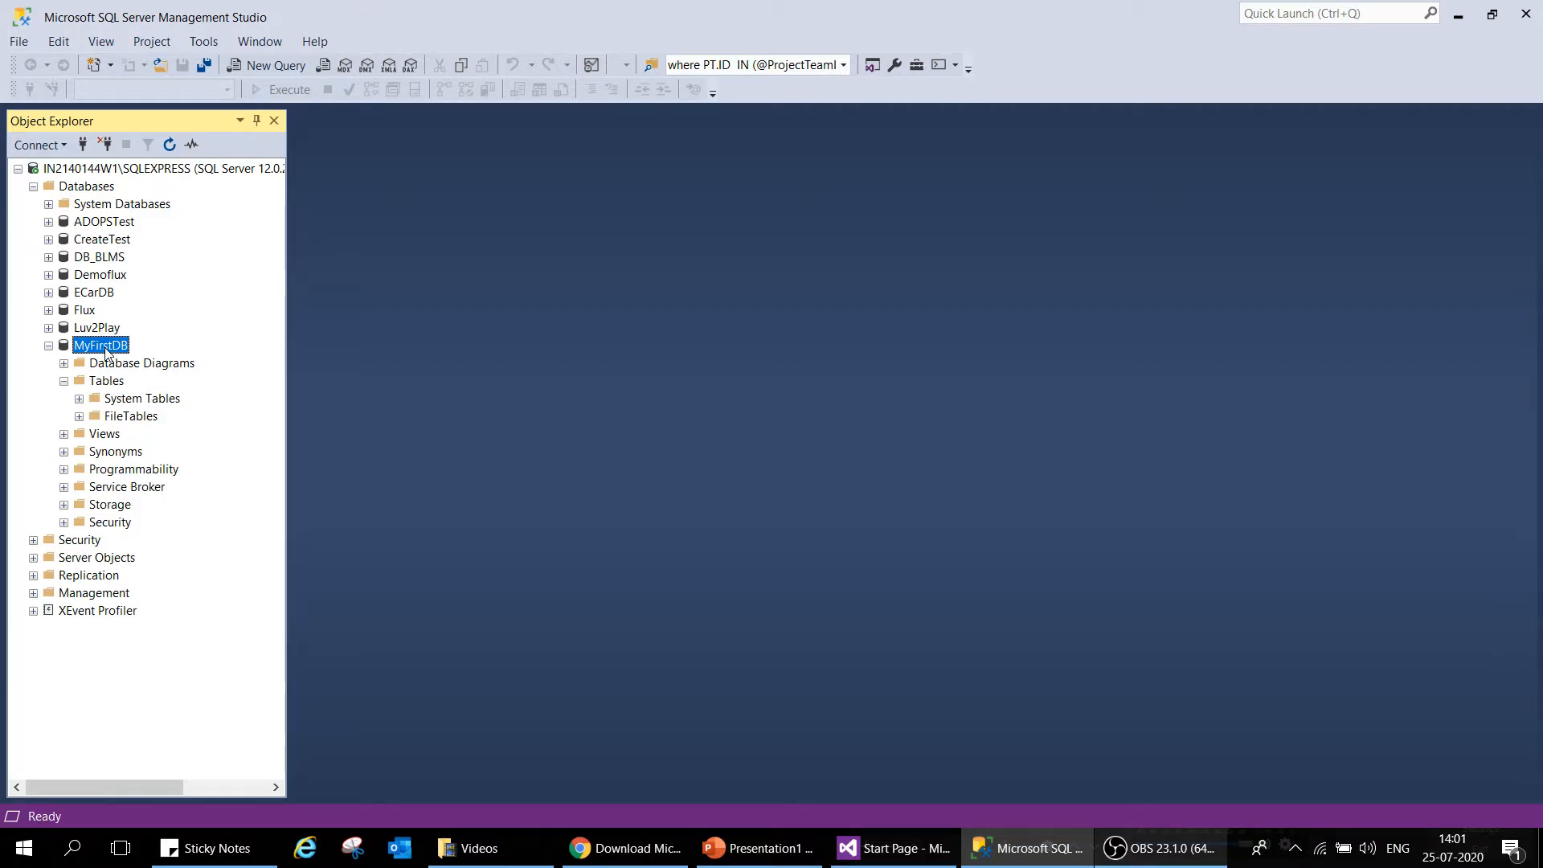
{"action": "right_click", "coordinate": [117, 387]}
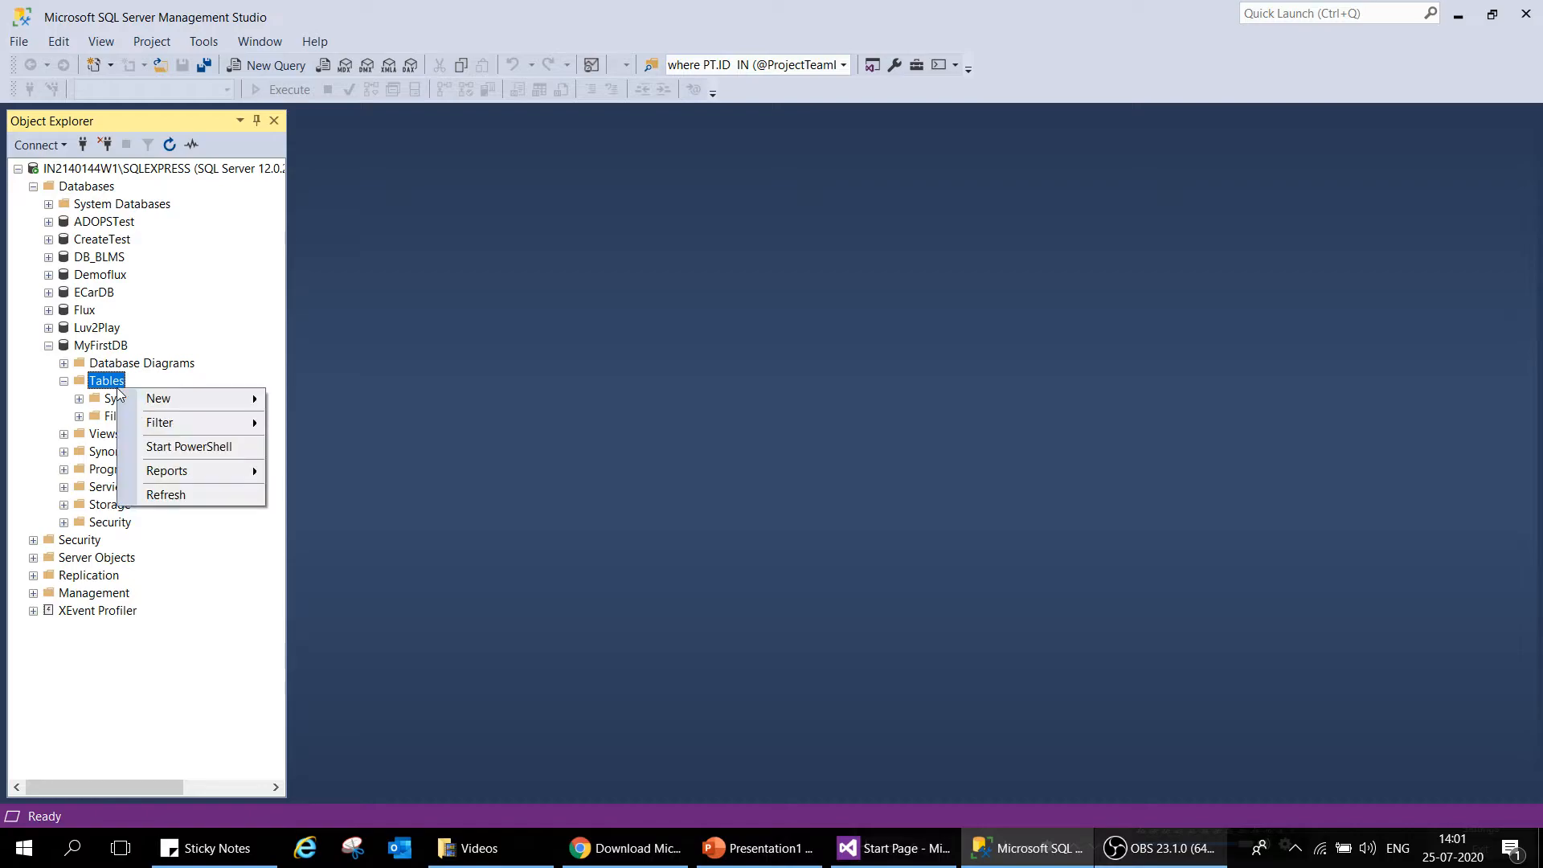
{"action": "mouse_move", "coordinate": [157, 404]}
{"action": "left_click", "coordinate": [287, 400]}
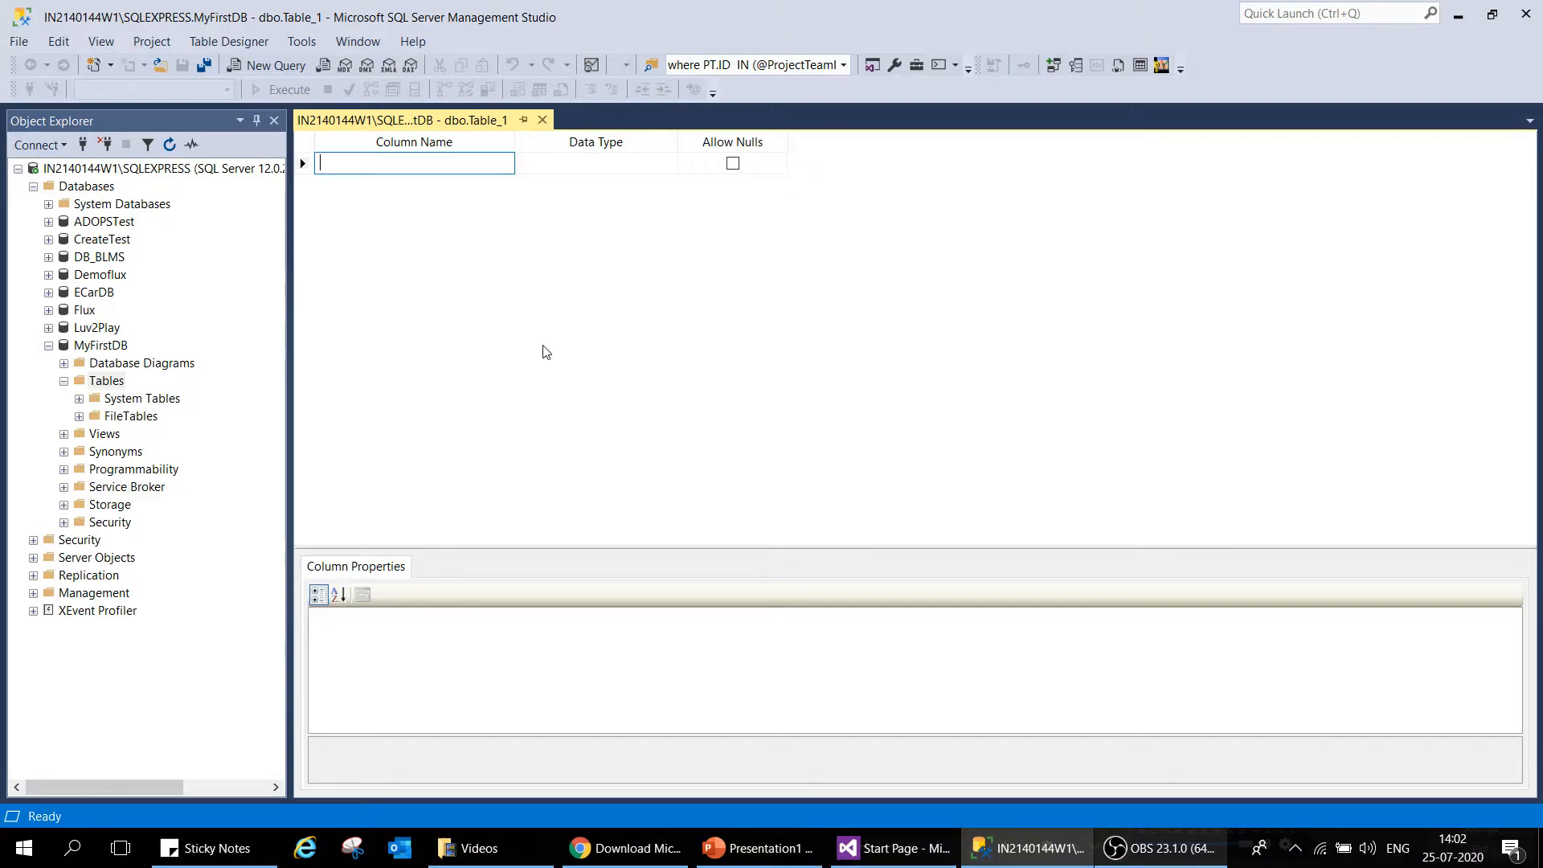
Step: Add an EmpID column with data type int to the new table and disallow nulls
{"action": "type", "text": "EmpID"}
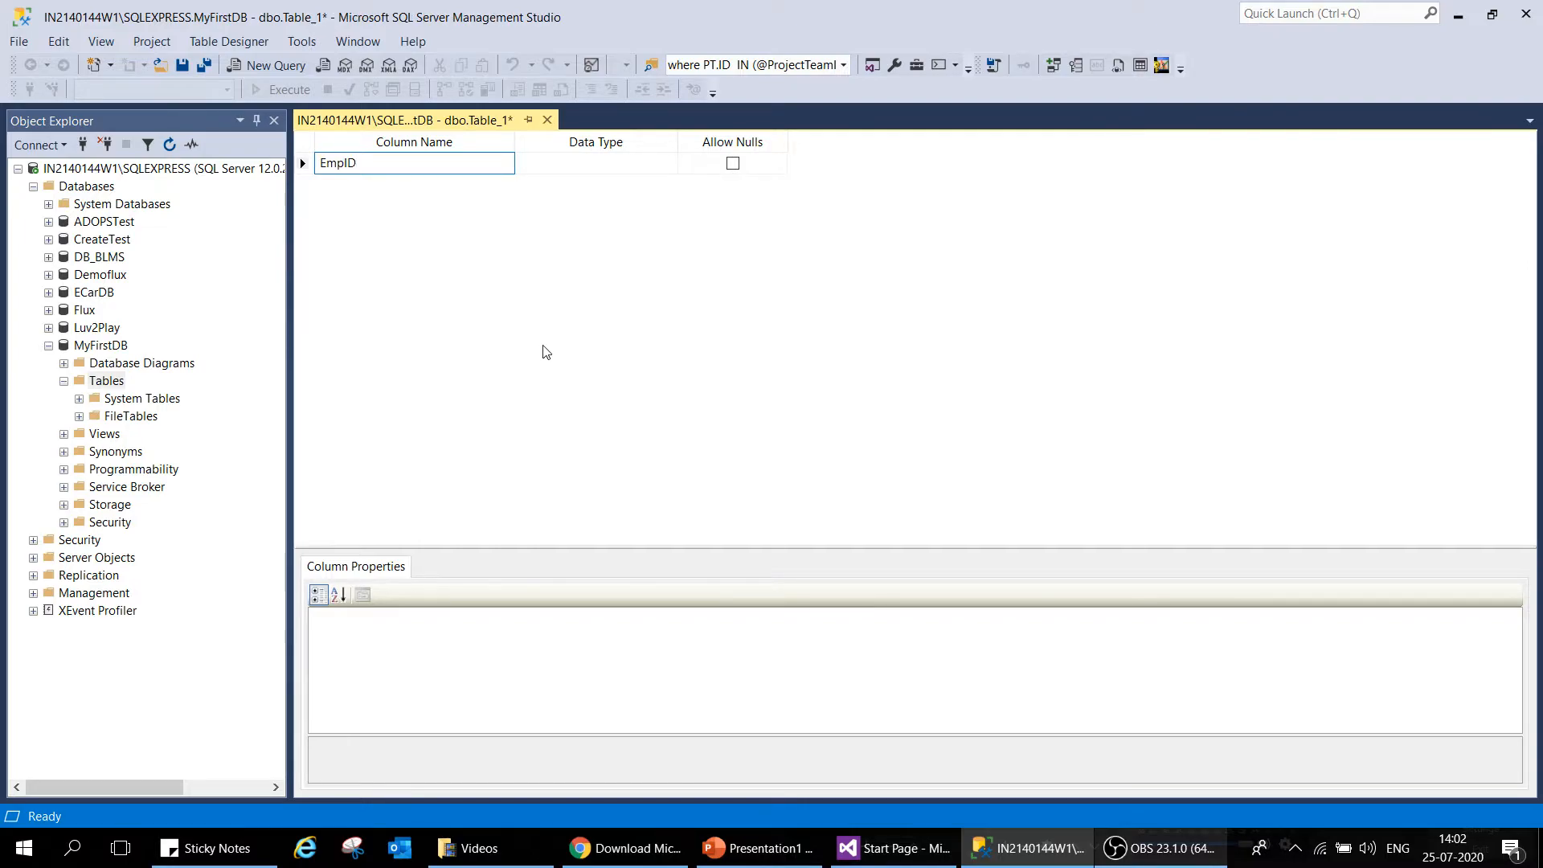
{"action": "key", "text": "Tab"}
{"action": "left_click", "coordinate": [669, 163]}
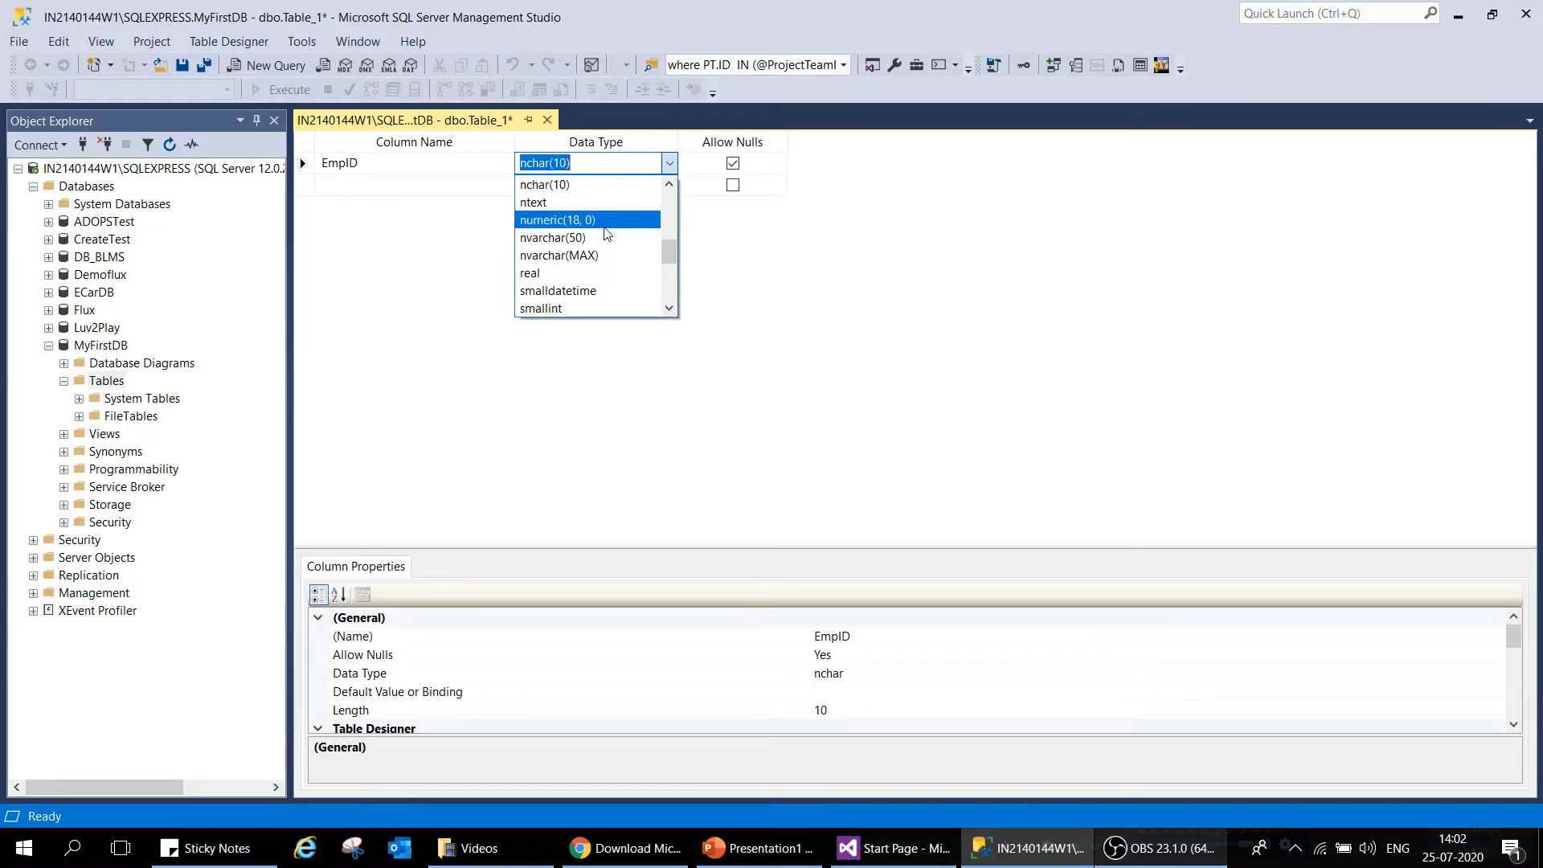
{"action": "scroll", "coordinate": [603, 273], "scroll_direction": "down", "scroll_amount": 4}
{"action": "scroll", "coordinate": [584, 298], "scroll_direction": "up", "scroll_amount": 5}
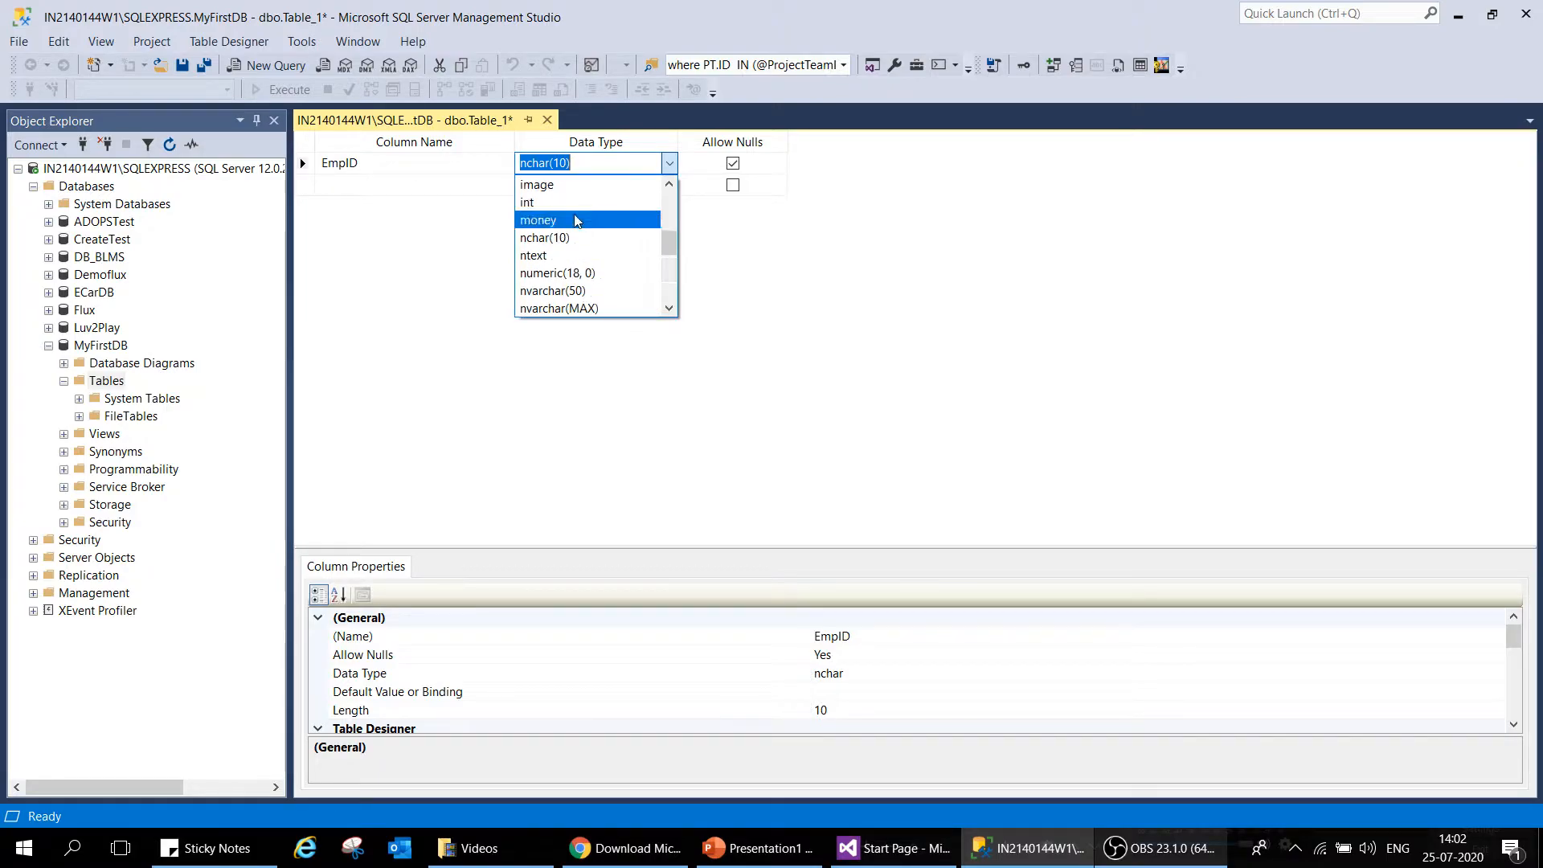
{"action": "left_click", "coordinate": [575, 203]}
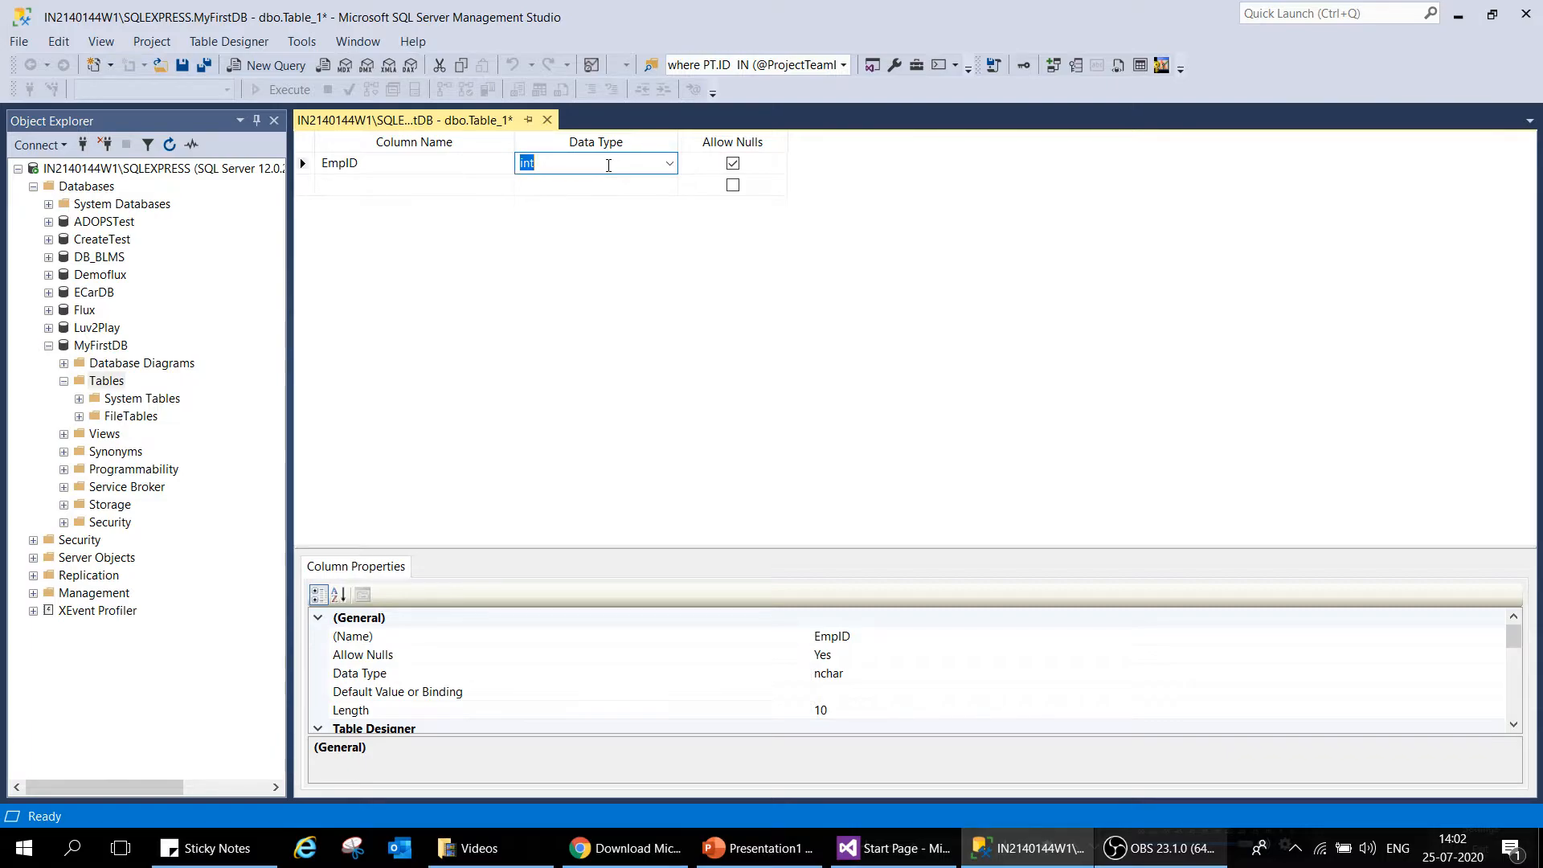
{"action": "left_click", "coordinate": [733, 165]}
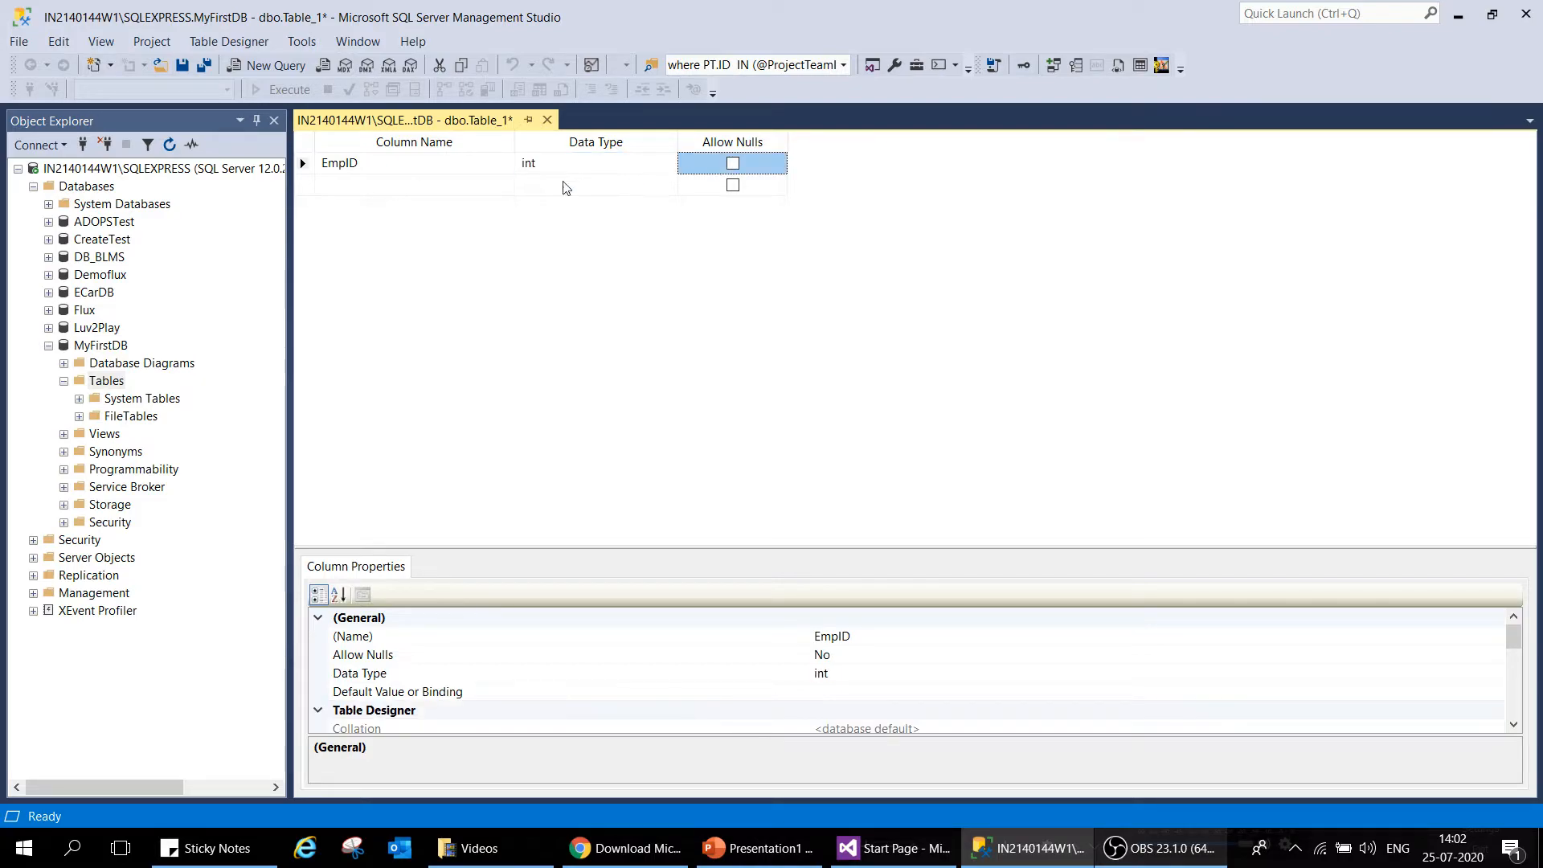
Step: Enlarge the column properties area, expand Full-text Specification, and set EmpID as the table's primary key
{"action": "left_click_drag", "start_coordinate": [551, 547], "coordinate": [551, 356]}
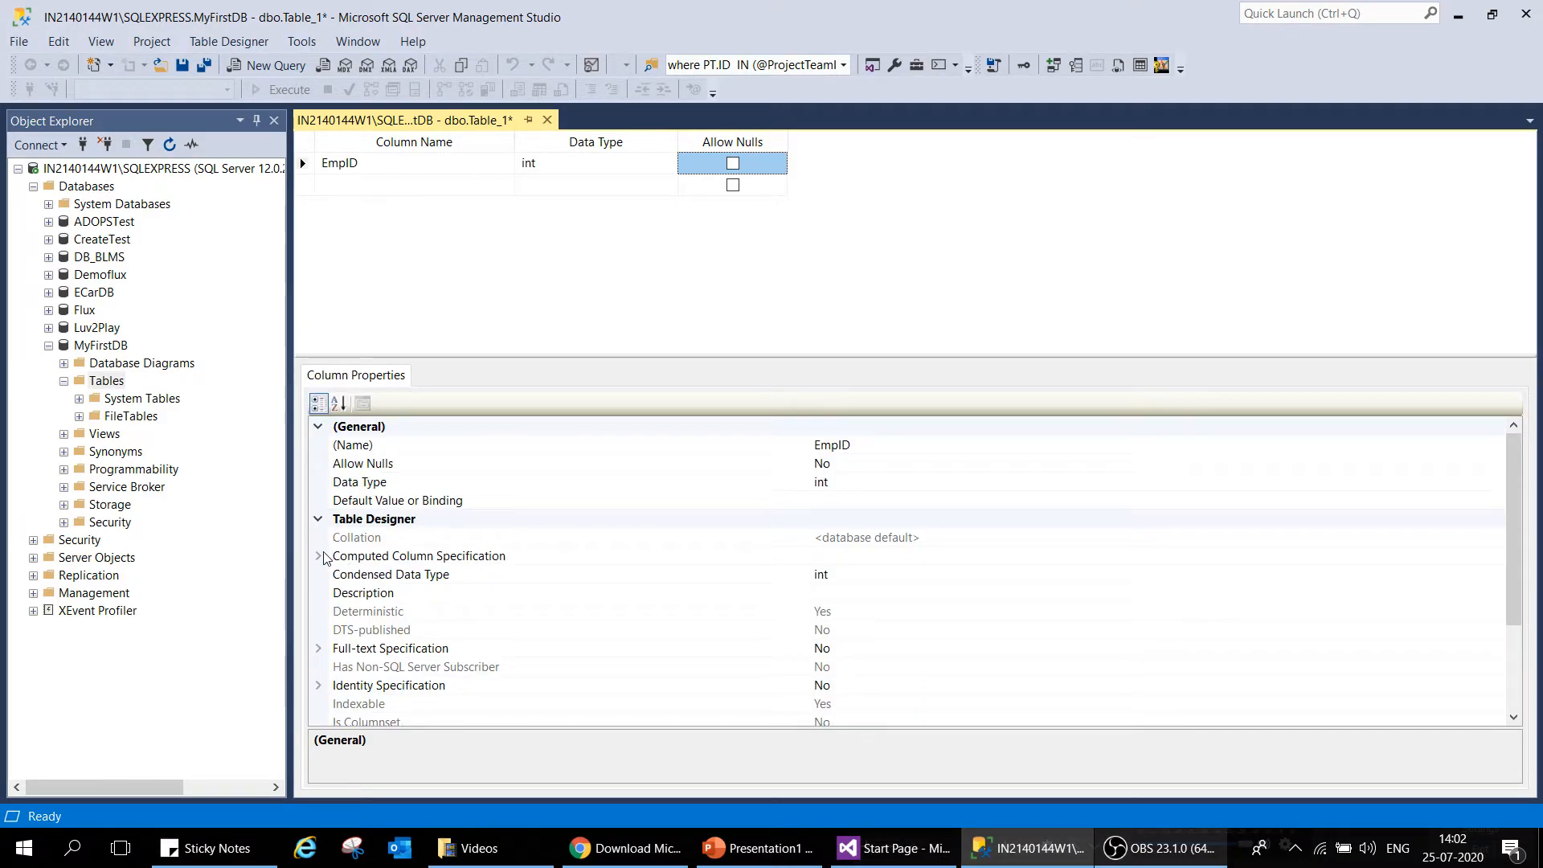
{"action": "scroll", "coordinate": [434, 503], "scroll_direction": "down", "scroll_amount": 2}
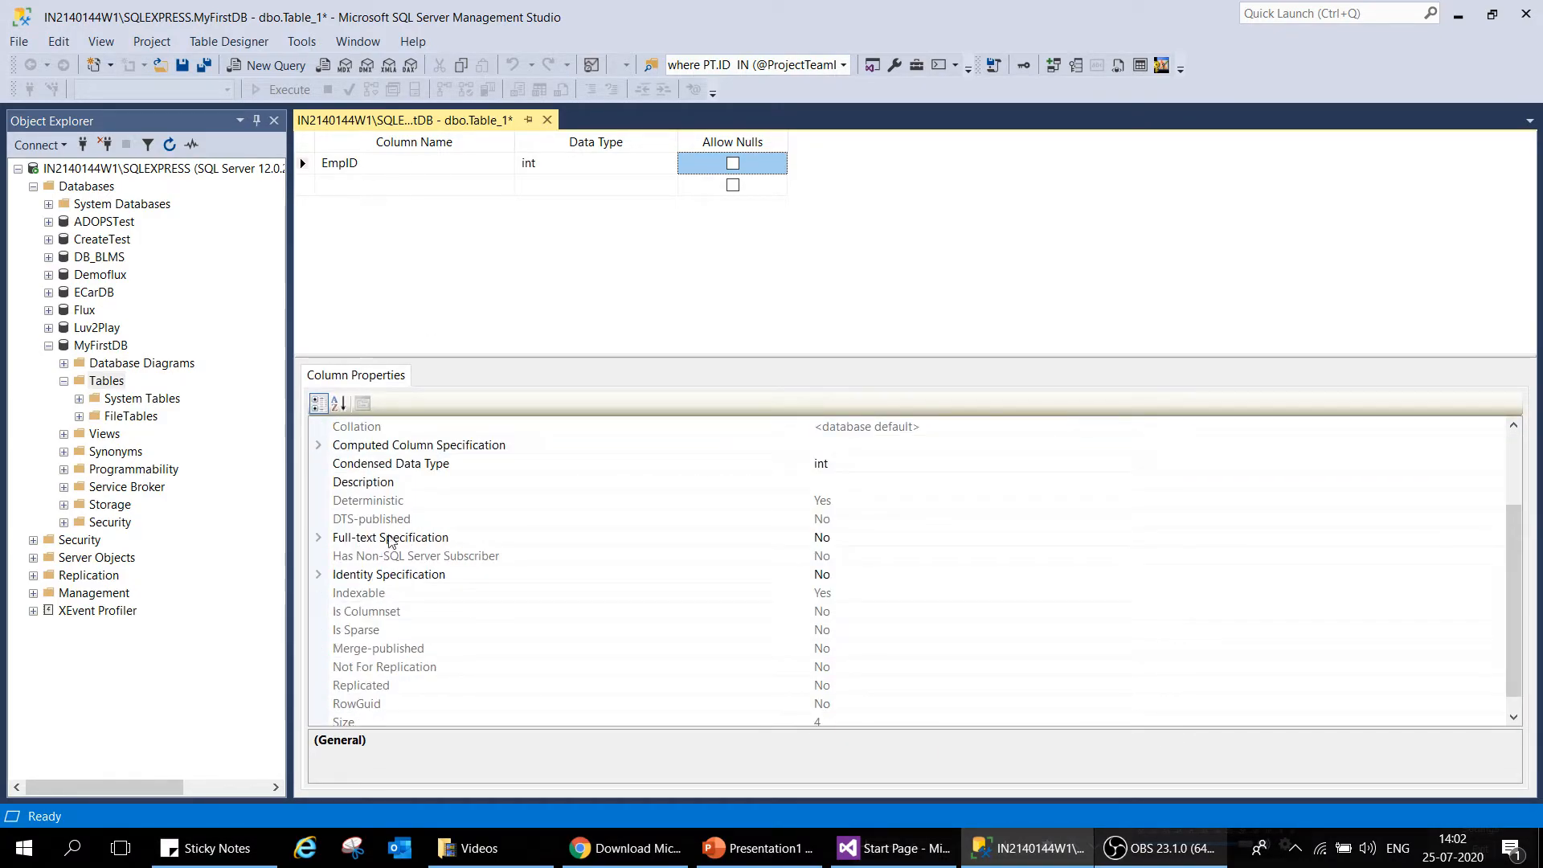
{"action": "left_click", "coordinate": [319, 537]}
{"action": "double_click", "coordinate": [837, 538]}
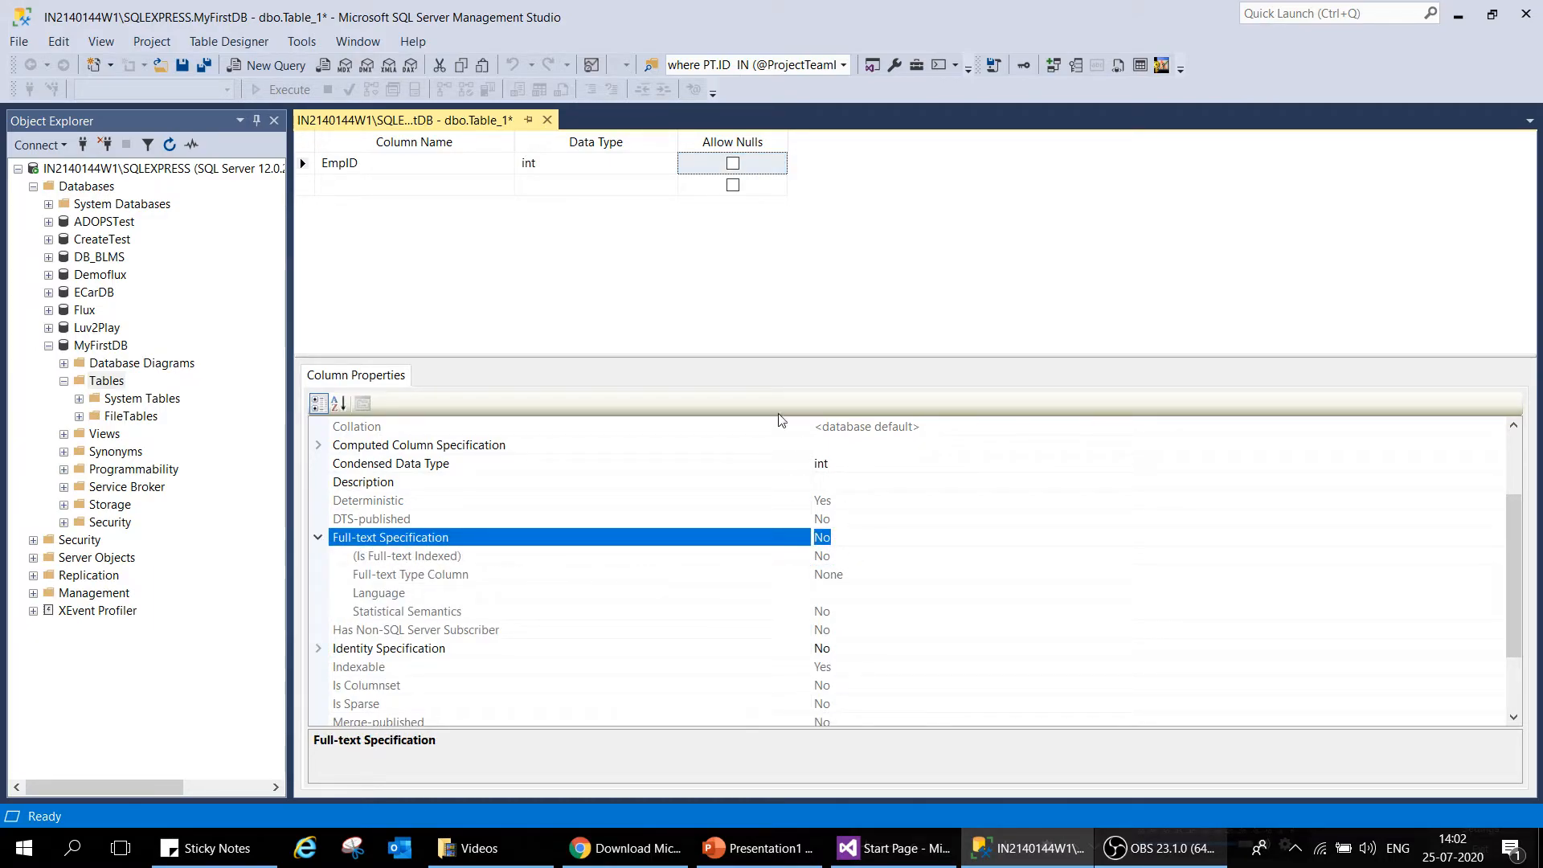
{"action": "right_click", "coordinate": [311, 174]}
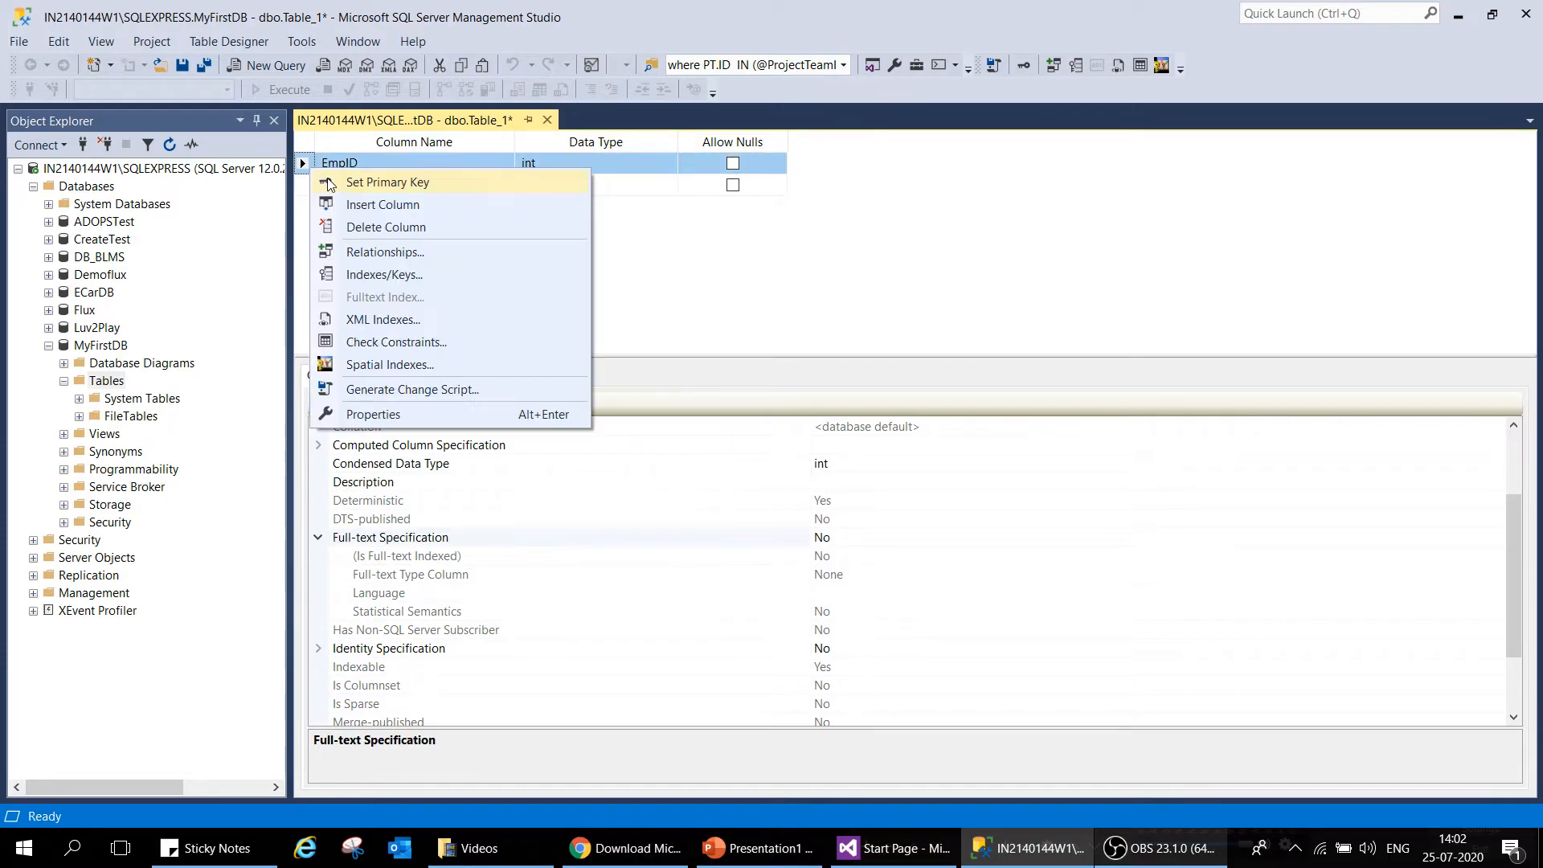
{"action": "left_click", "coordinate": [331, 184]}
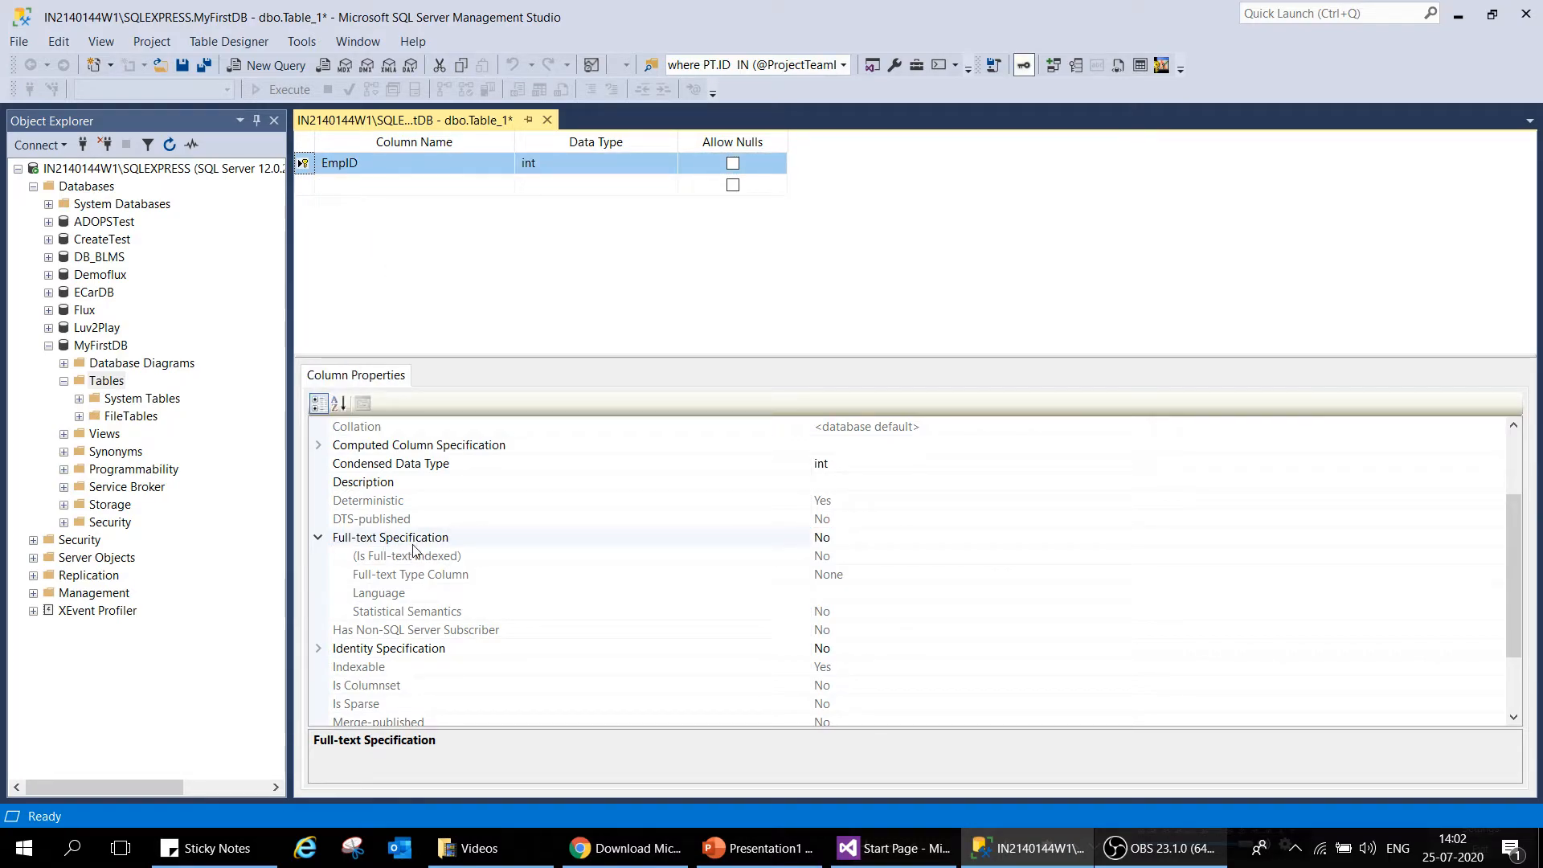
Step: Make EmpID an identity column by setting Is Identity to Yes in its Identity Specification
{"action": "scroll", "coordinate": [414, 551], "scroll_direction": "up", "scroll_amount": 1}
{"action": "scroll", "coordinate": [414, 595], "scroll_direction": "down", "scroll_amount": 3}
{"action": "left_click", "coordinate": [318, 559]}
{"action": "left_click", "coordinate": [318, 556]}
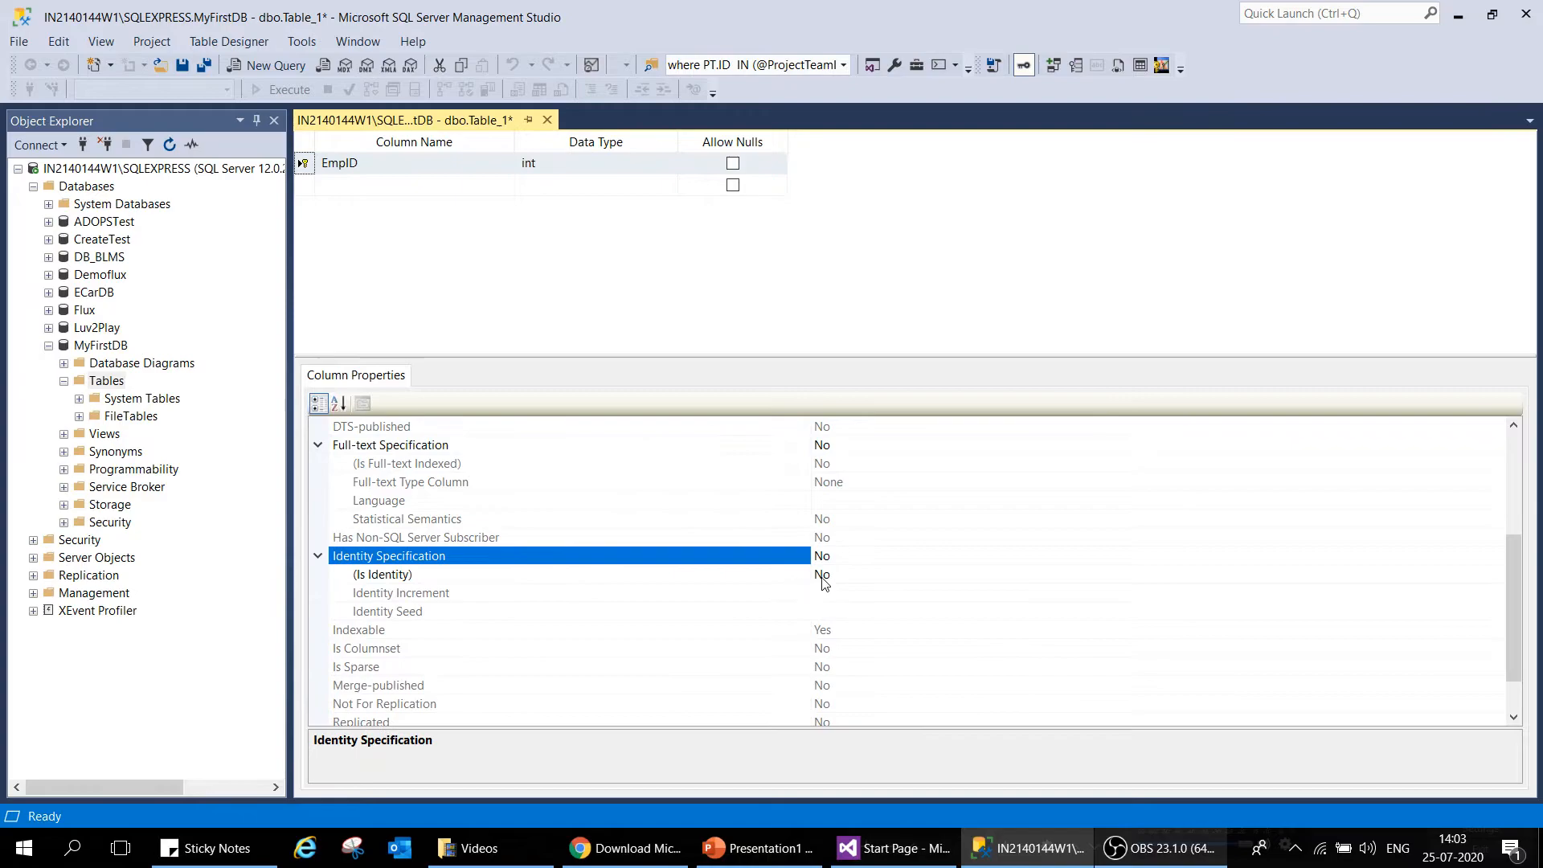
{"action": "double_click", "coordinate": [862, 572]}
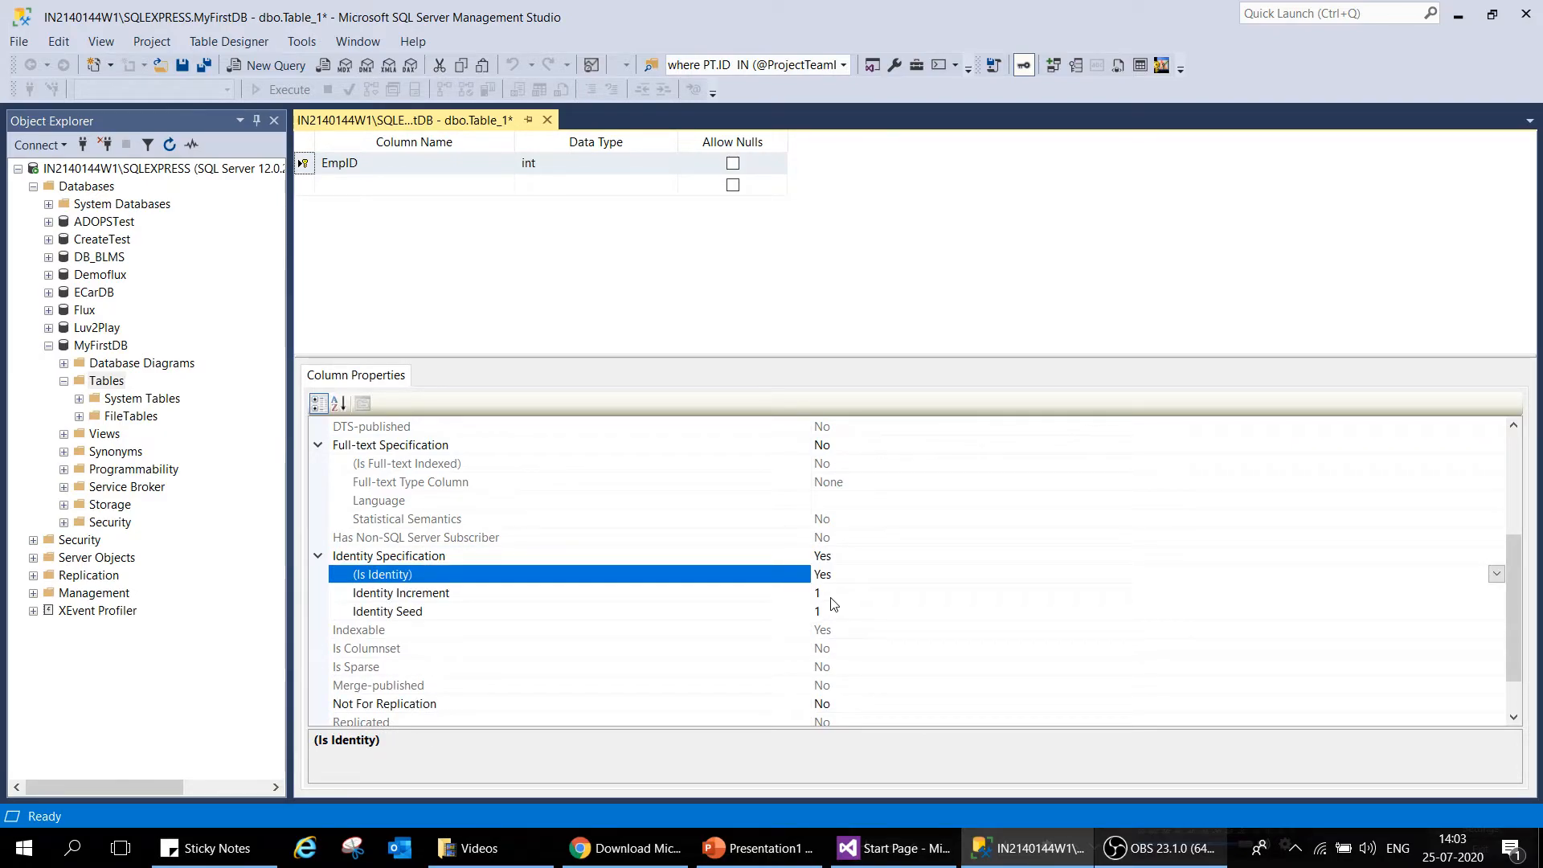
Step: Add an EmployeeName column with data type varchar(50) below EmpID, leaving nulls allowed
{"action": "left_click", "coordinate": [346, 193]}
{"action": "type", "text": "Em"}
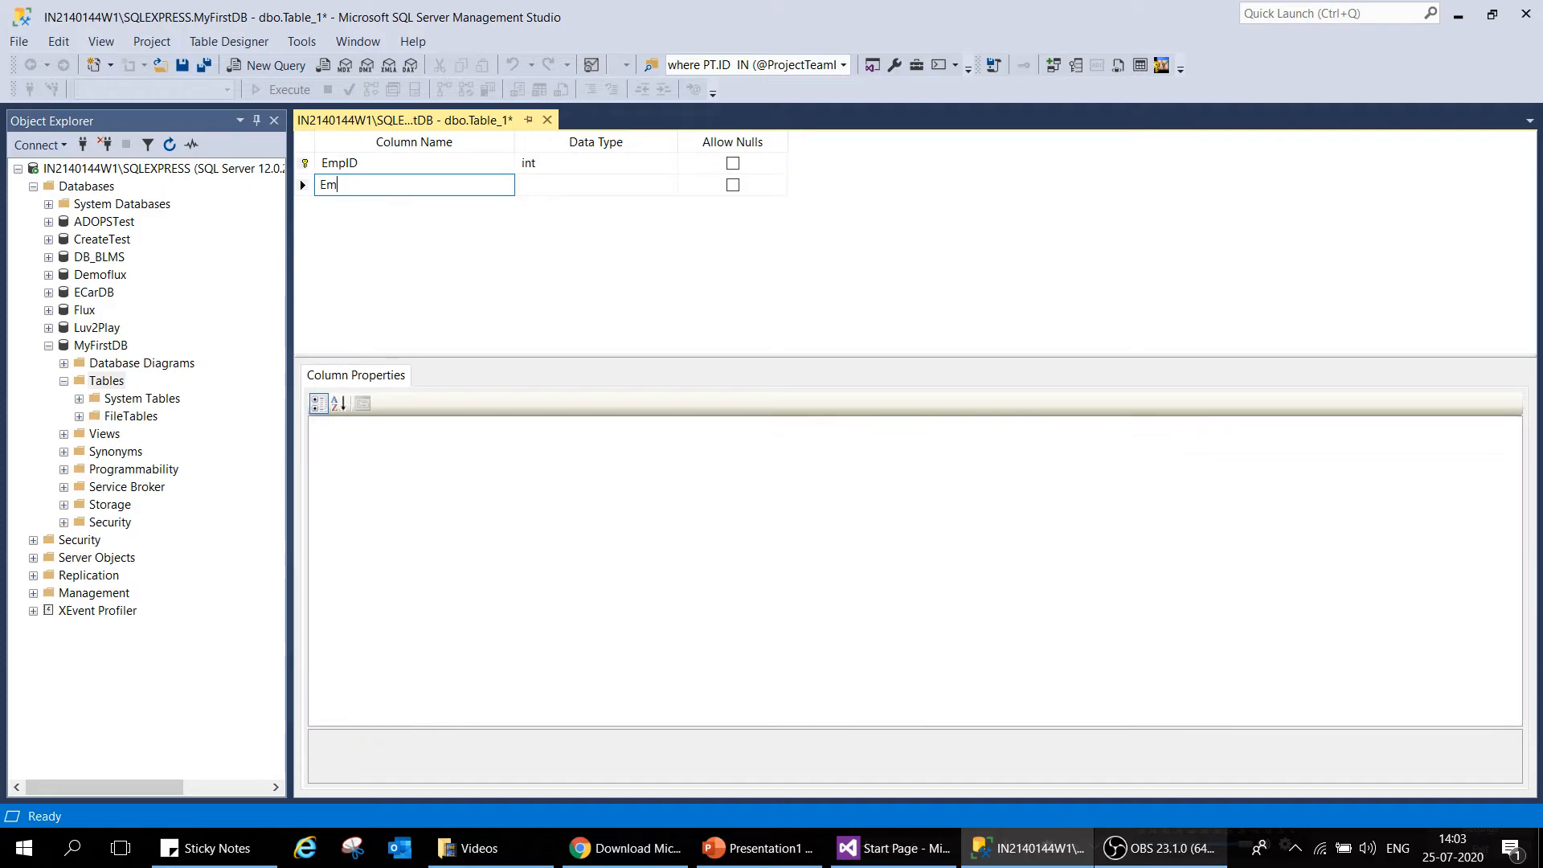
{"action": "type", "text": "ployeeName"}
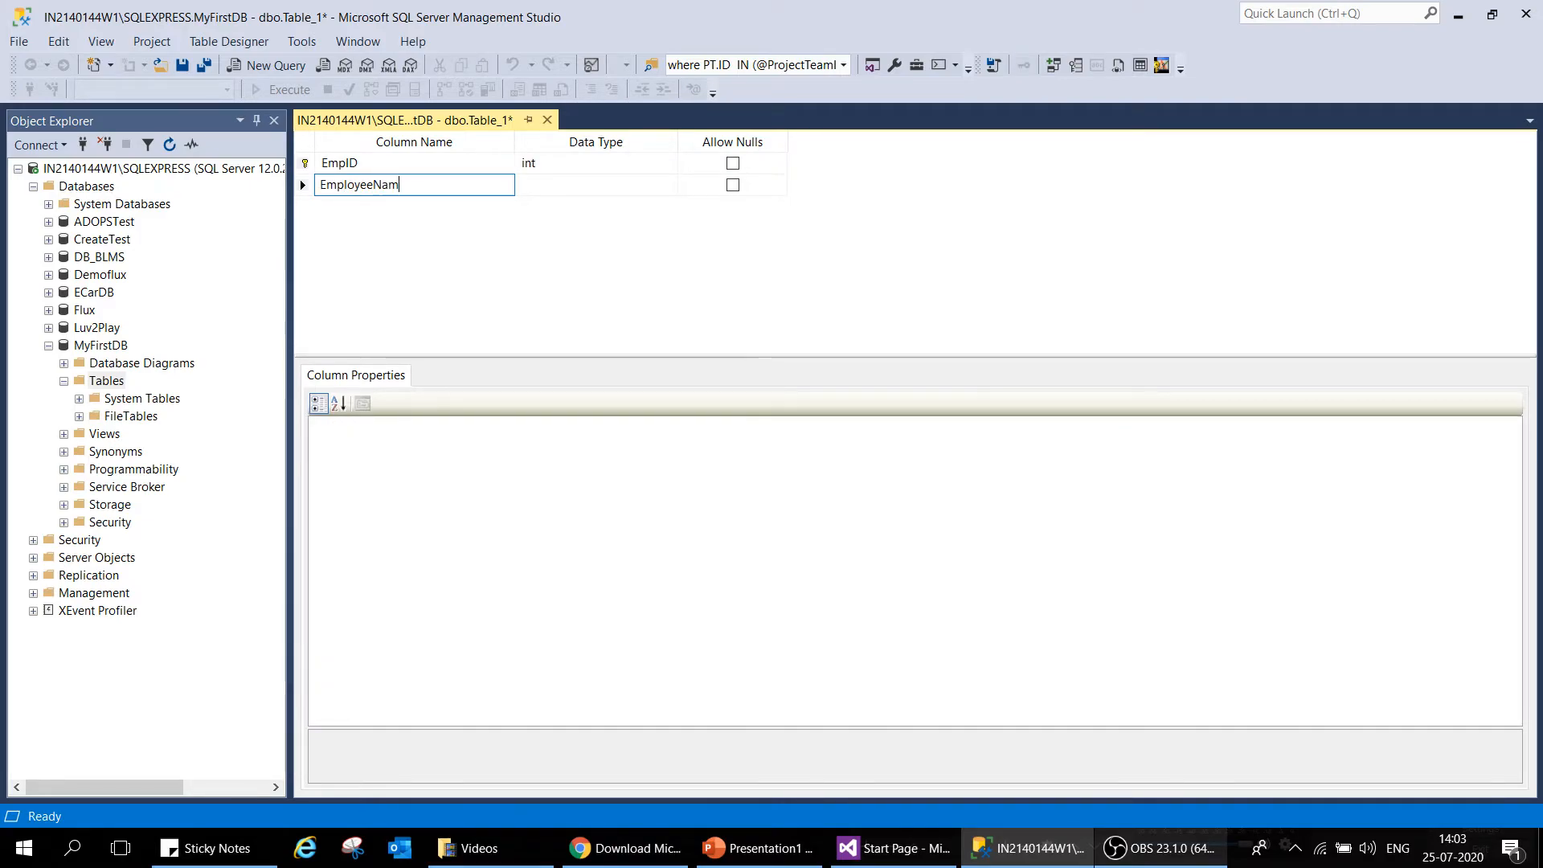
{"action": "left_click", "coordinate": [565, 189]}
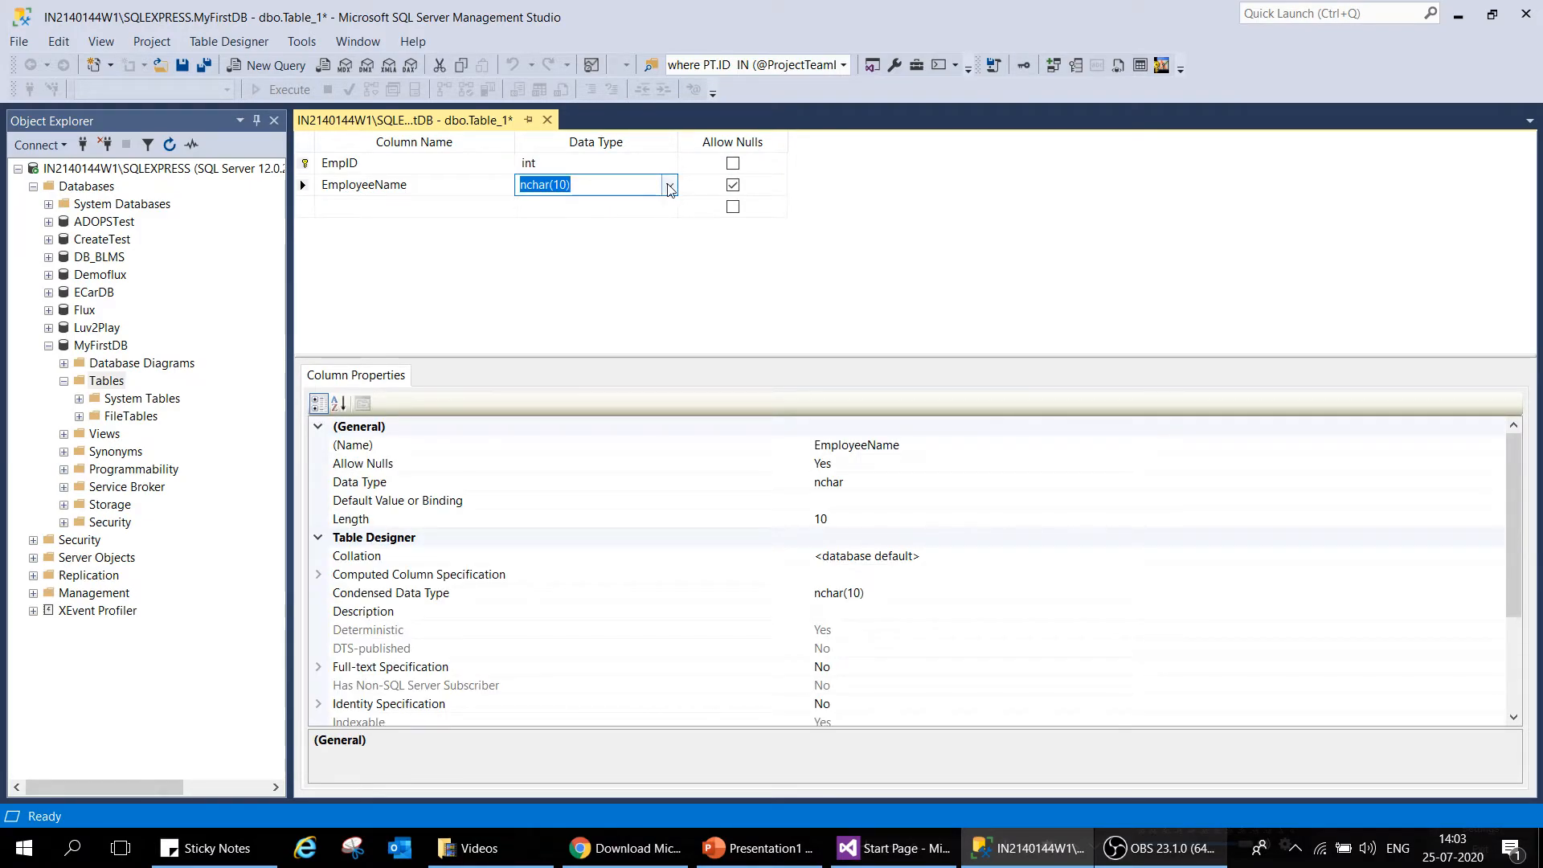
{"action": "left_click", "coordinate": [668, 185]}
{"action": "scroll", "coordinate": [673, 255], "scroll_direction": "down", "scroll_amount": 4}
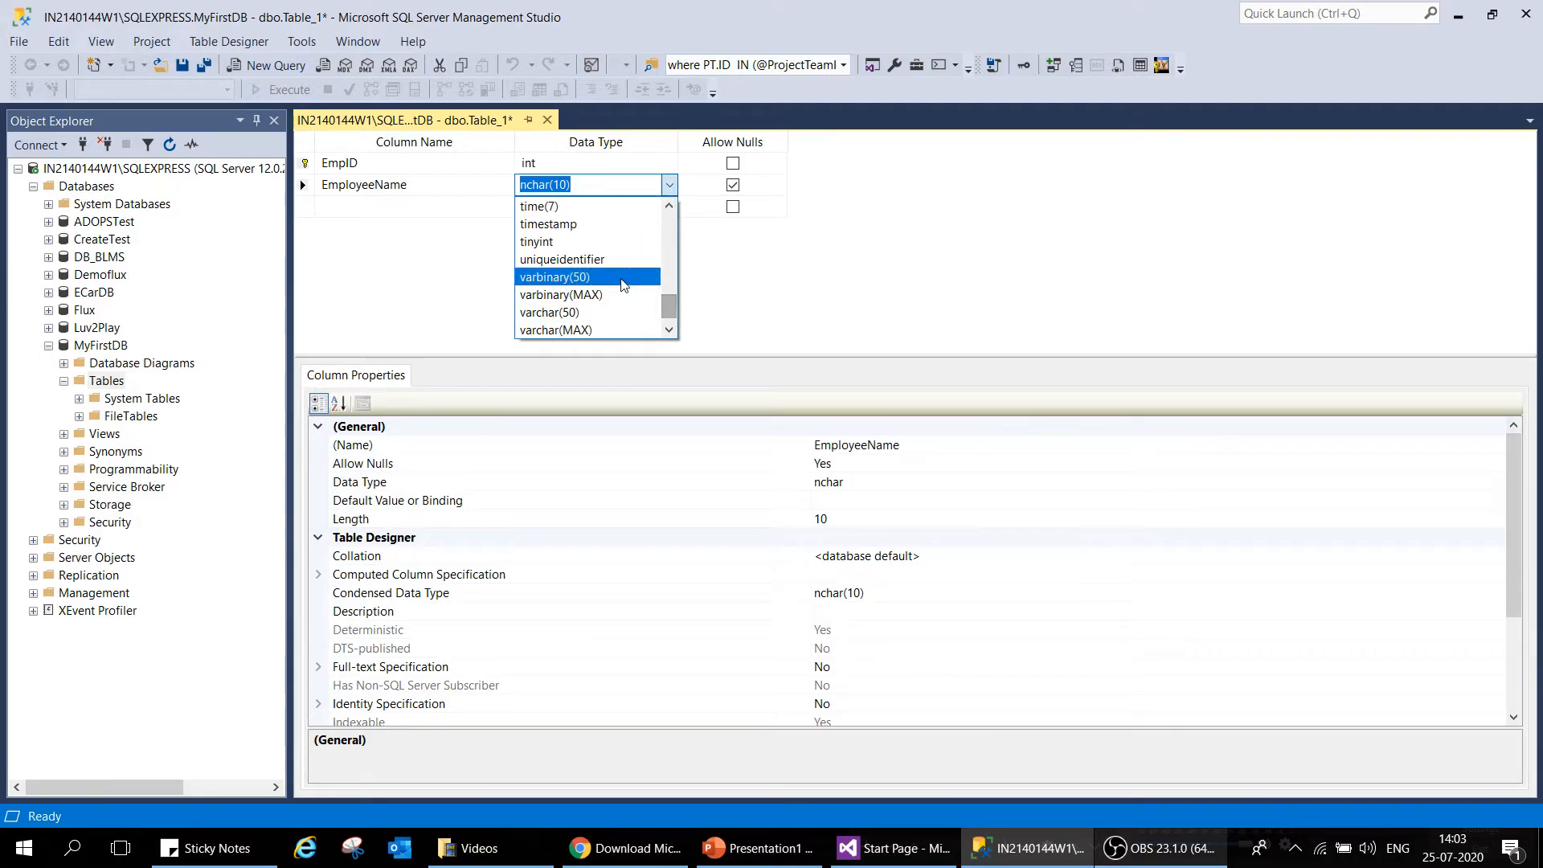
{"action": "left_click", "coordinate": [579, 276]}
{"action": "left_click", "coordinate": [669, 185]}
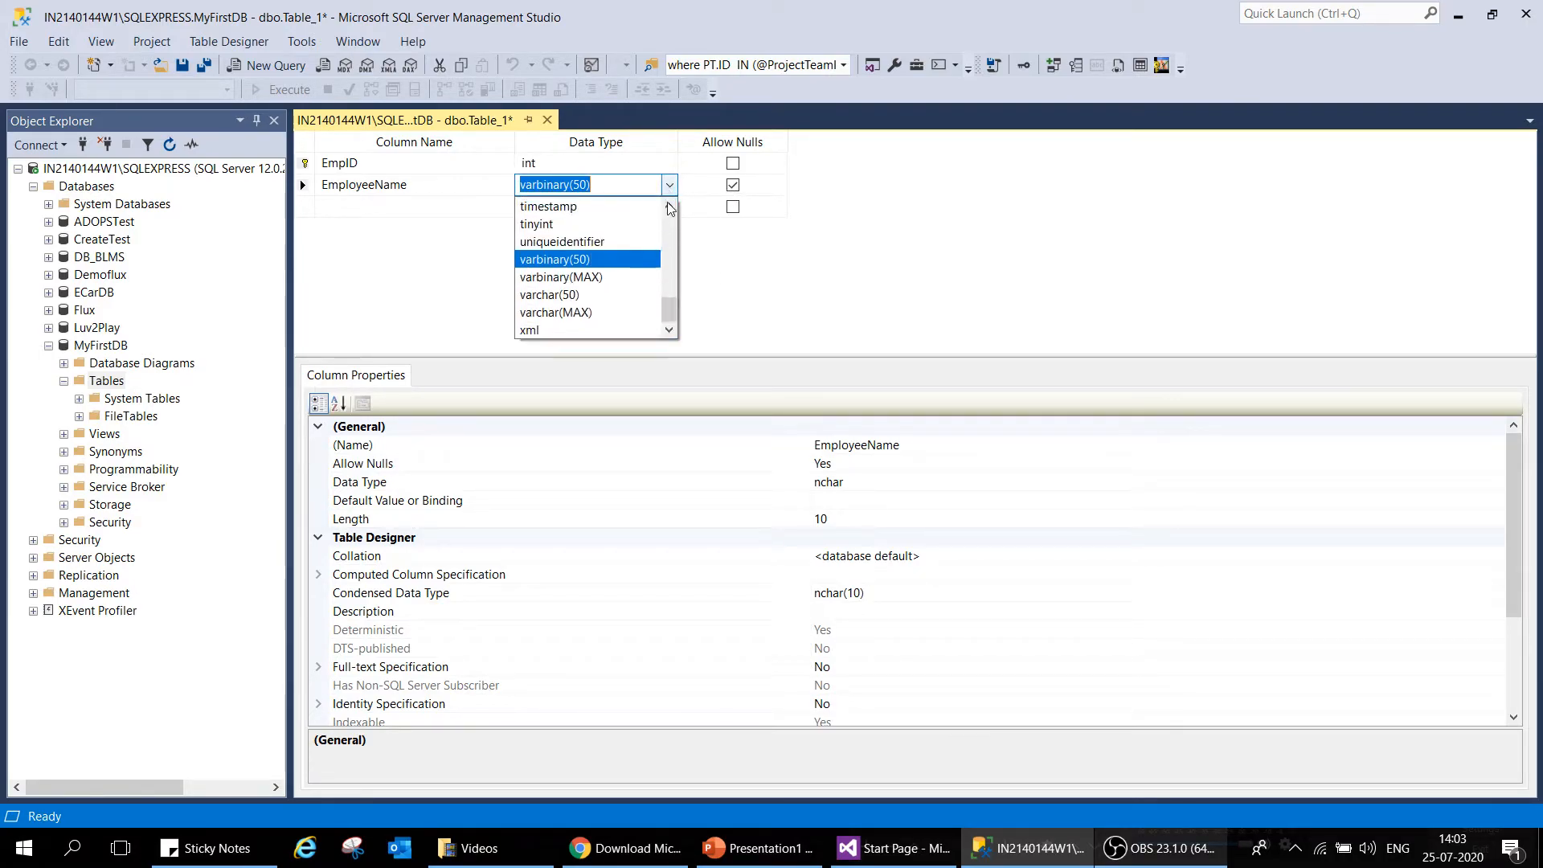
{"action": "left_click", "coordinate": [617, 296]}
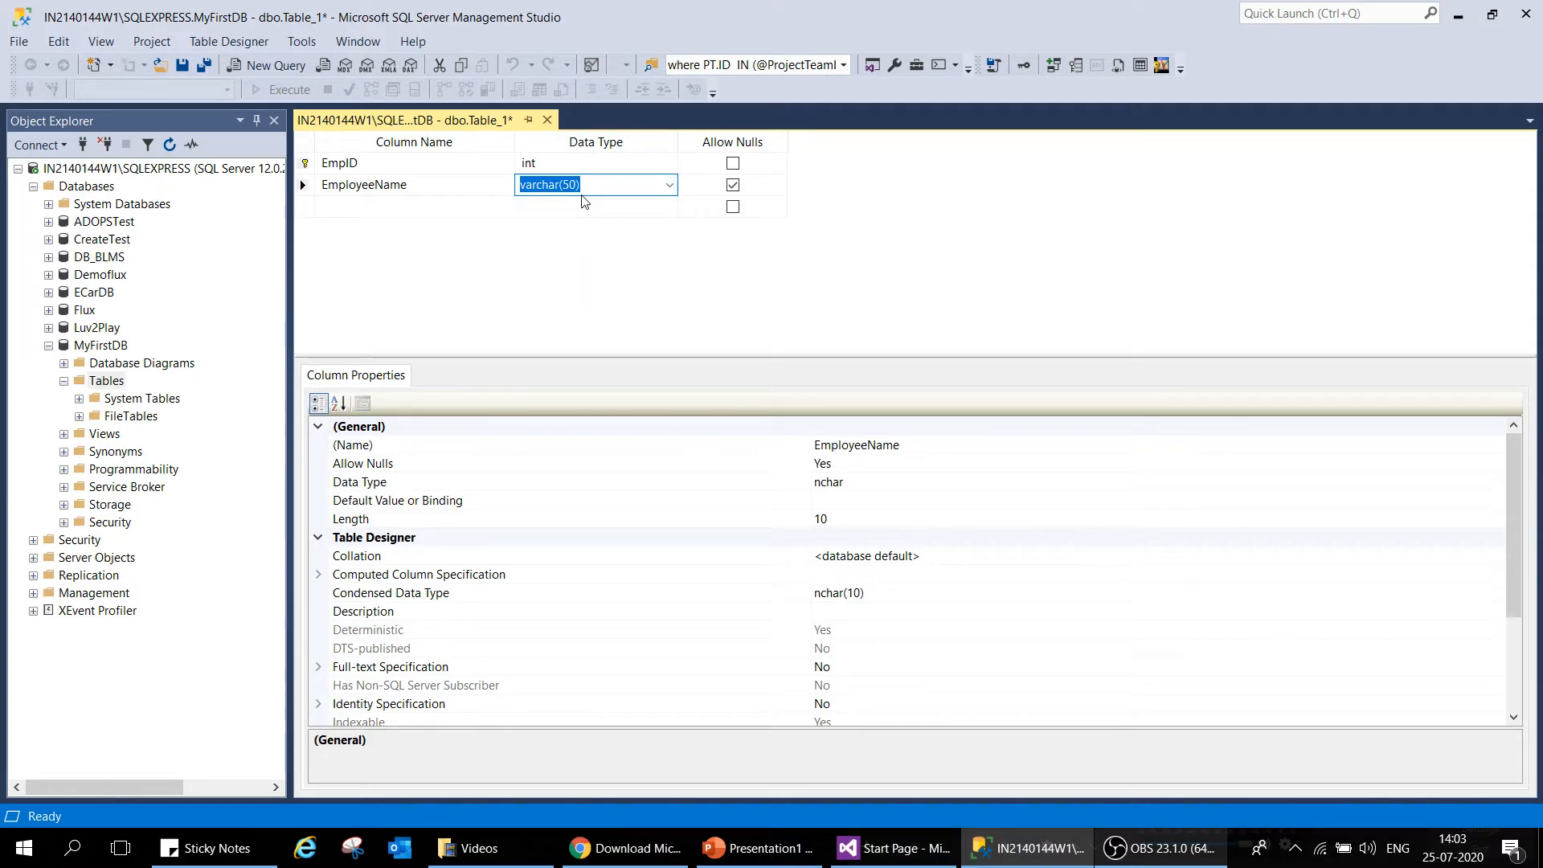
Step: Add a third column below EmployeeName and name it Phone
{"action": "left_click", "coordinate": [482, 209]}
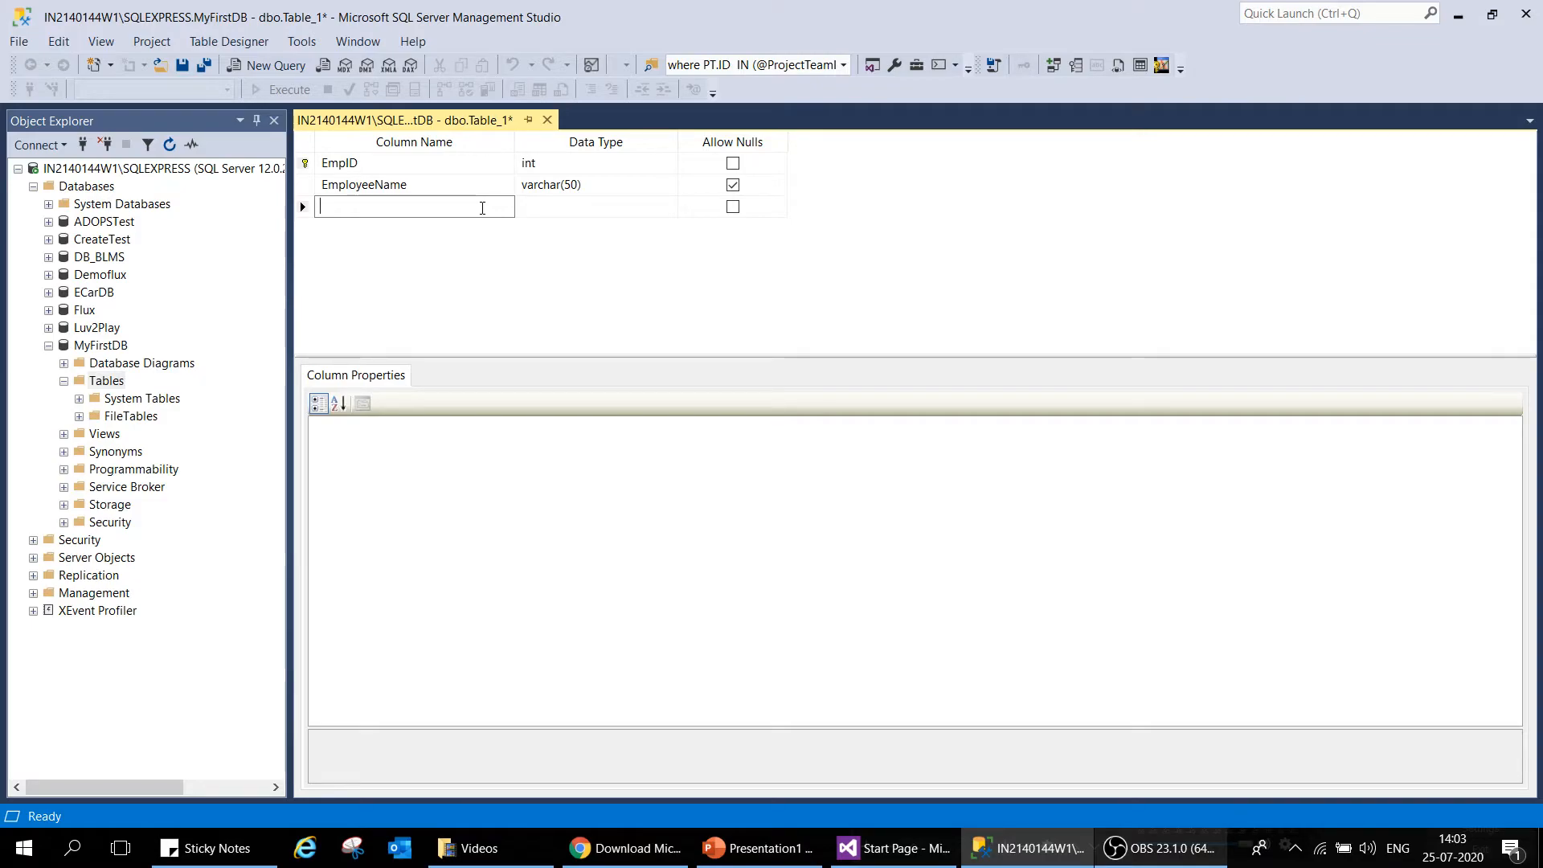
{"action": "type", "text": "EMpAddress"}
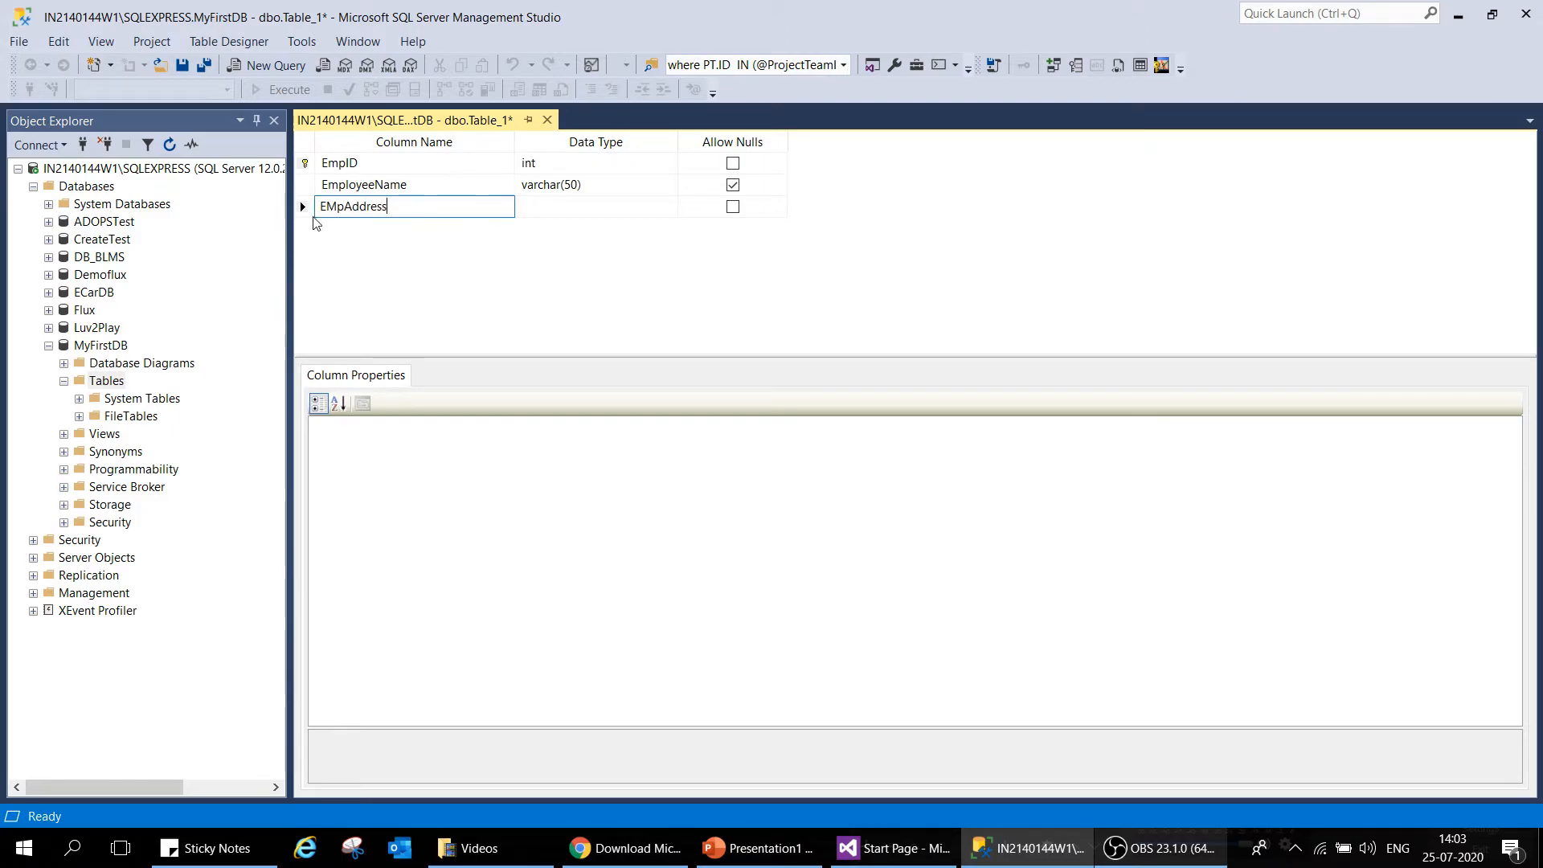
{"action": "left_click", "coordinate": [342, 204]}
{"action": "key", "text": "BackSpace"}
{"action": "key", "text": "BackSpace"}
{"action": "key", "text": "Delete"}
{"action": "key", "text": "Delete"}
{"action": "key", "text": "Delete"}
{"action": "key", "text": "Delete"}
{"action": "key", "text": "Delete"}
{"action": "key", "text": "Delete"}
{"action": "key", "text": "Delete"}
{"action": "type", "text": "Phon"}
{"action": "key", "text": "Tab"}
Step: Set the Phone column's data type to int, leaving nulls allowed
{"action": "left_click", "coordinate": [669, 207]}
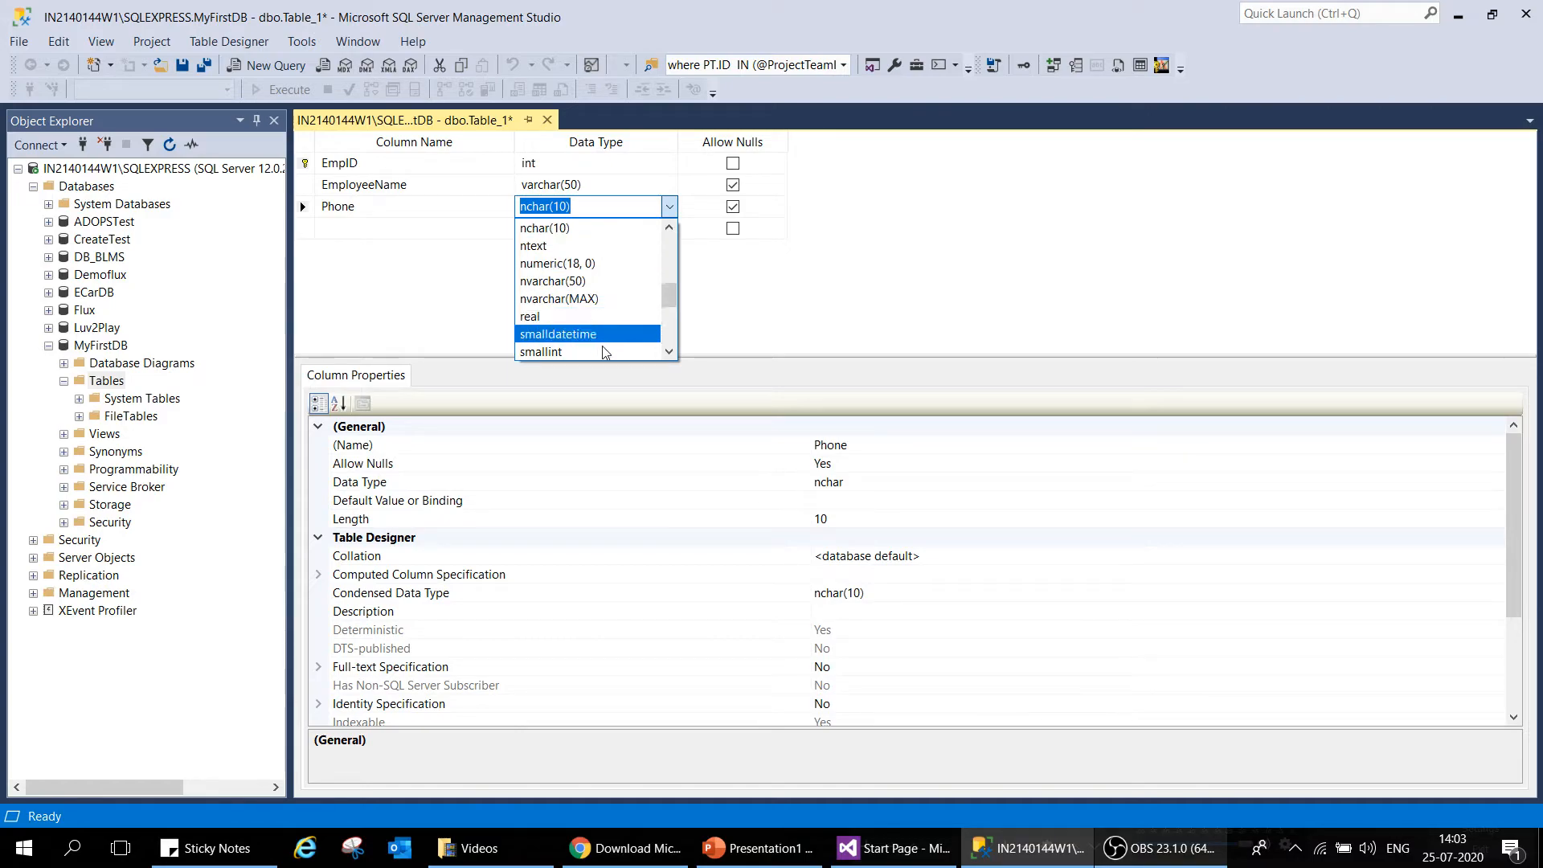
{"action": "scroll", "coordinate": [595, 348], "scroll_direction": "down", "scroll_amount": 4}
{"action": "scroll", "coordinate": [592, 325], "scroll_direction": "up", "scroll_amount": 1}
{"action": "scroll", "coordinate": [591, 325], "scroll_direction": "up", "scroll_amount": 3}
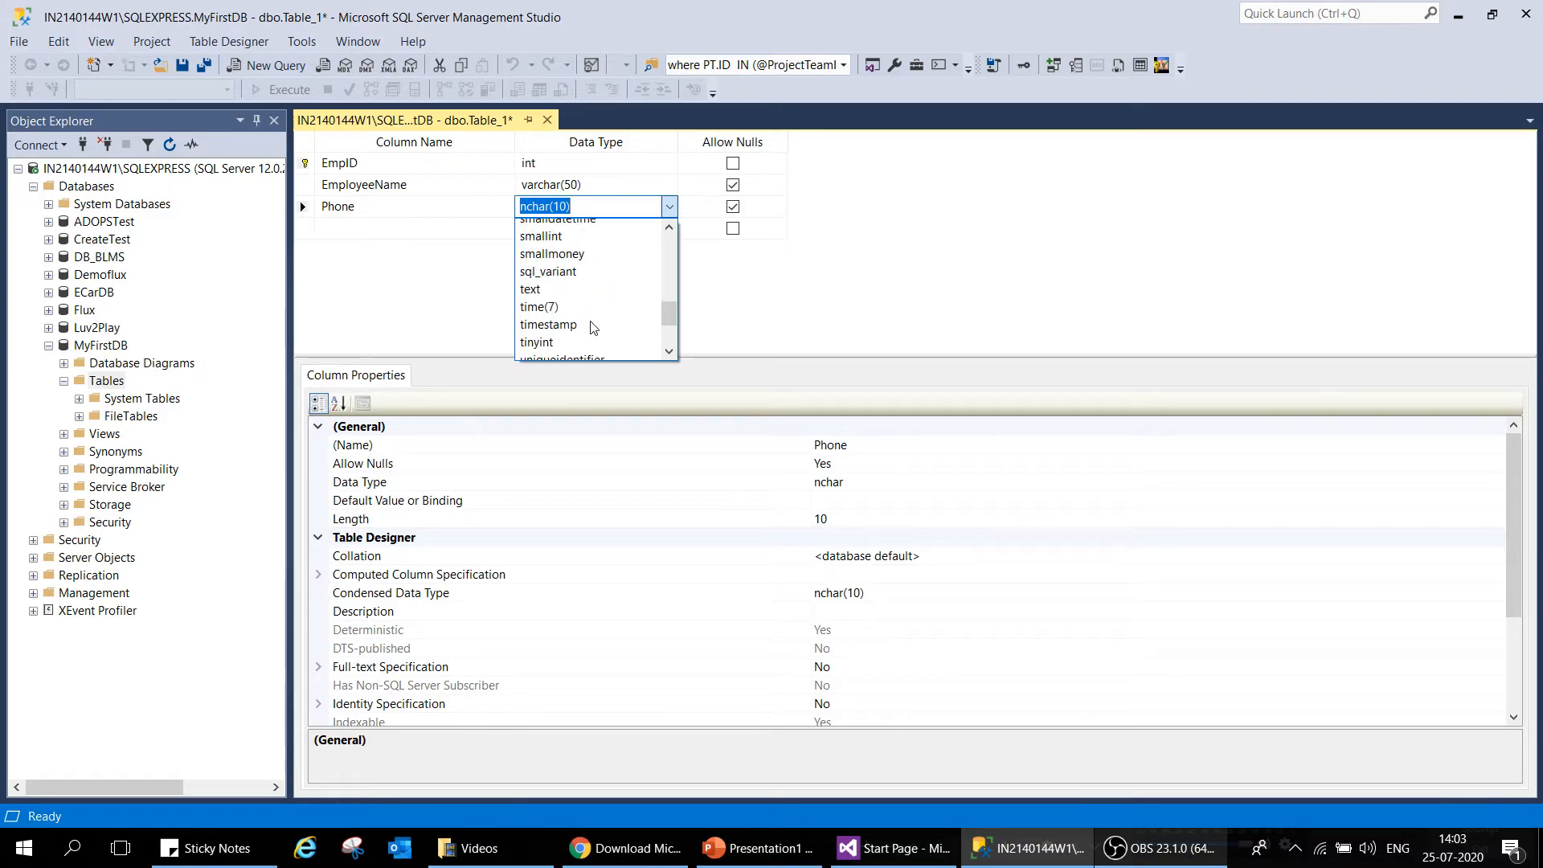
{"action": "scroll", "coordinate": [555, 273], "scroll_direction": "up", "scroll_amount": 4}
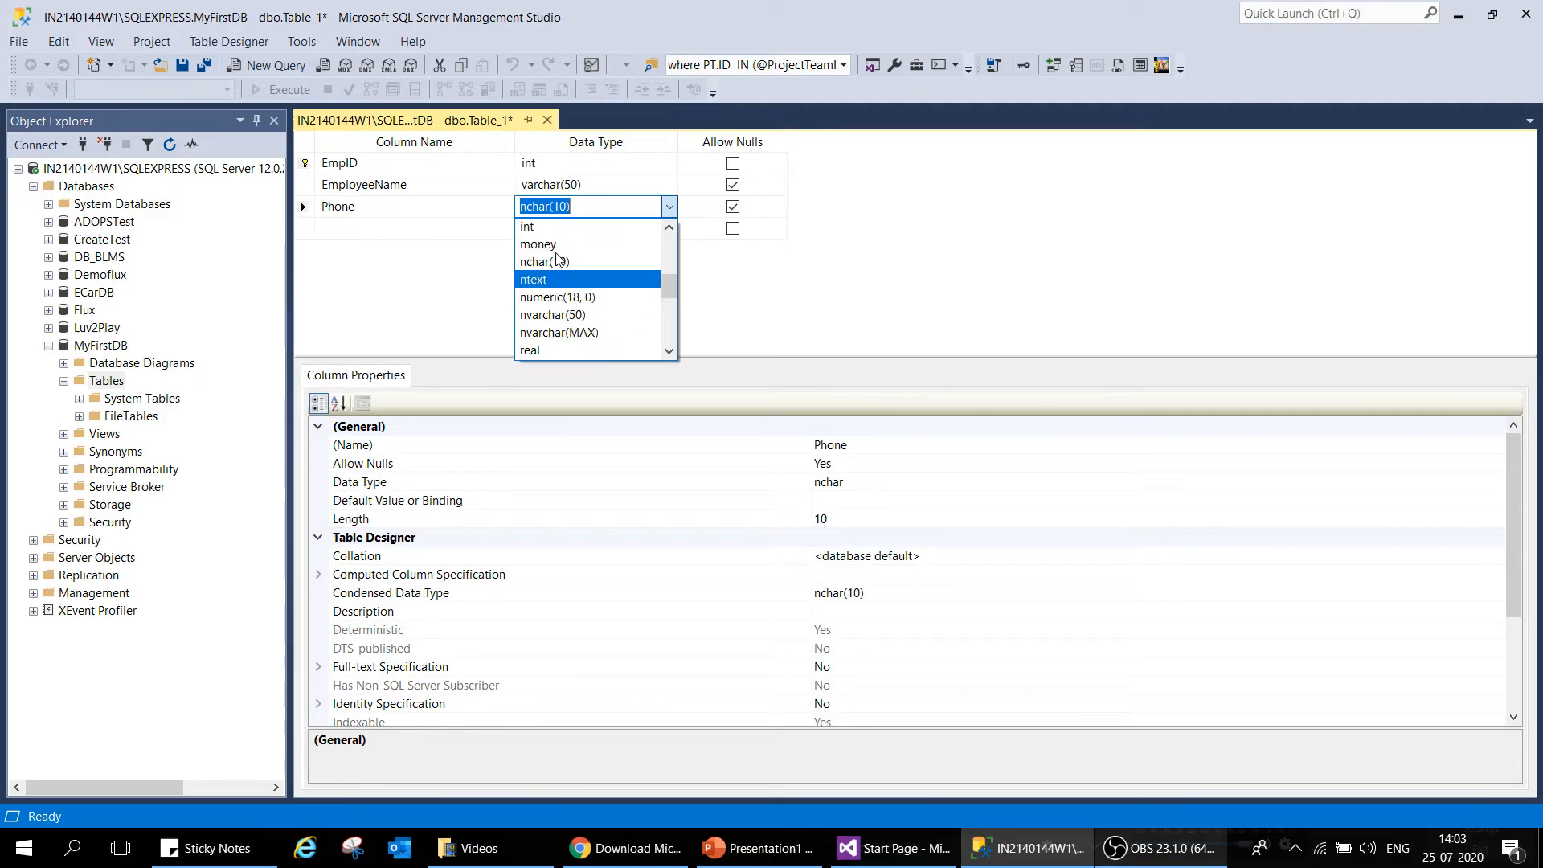
{"action": "left_click", "coordinate": [548, 344]}
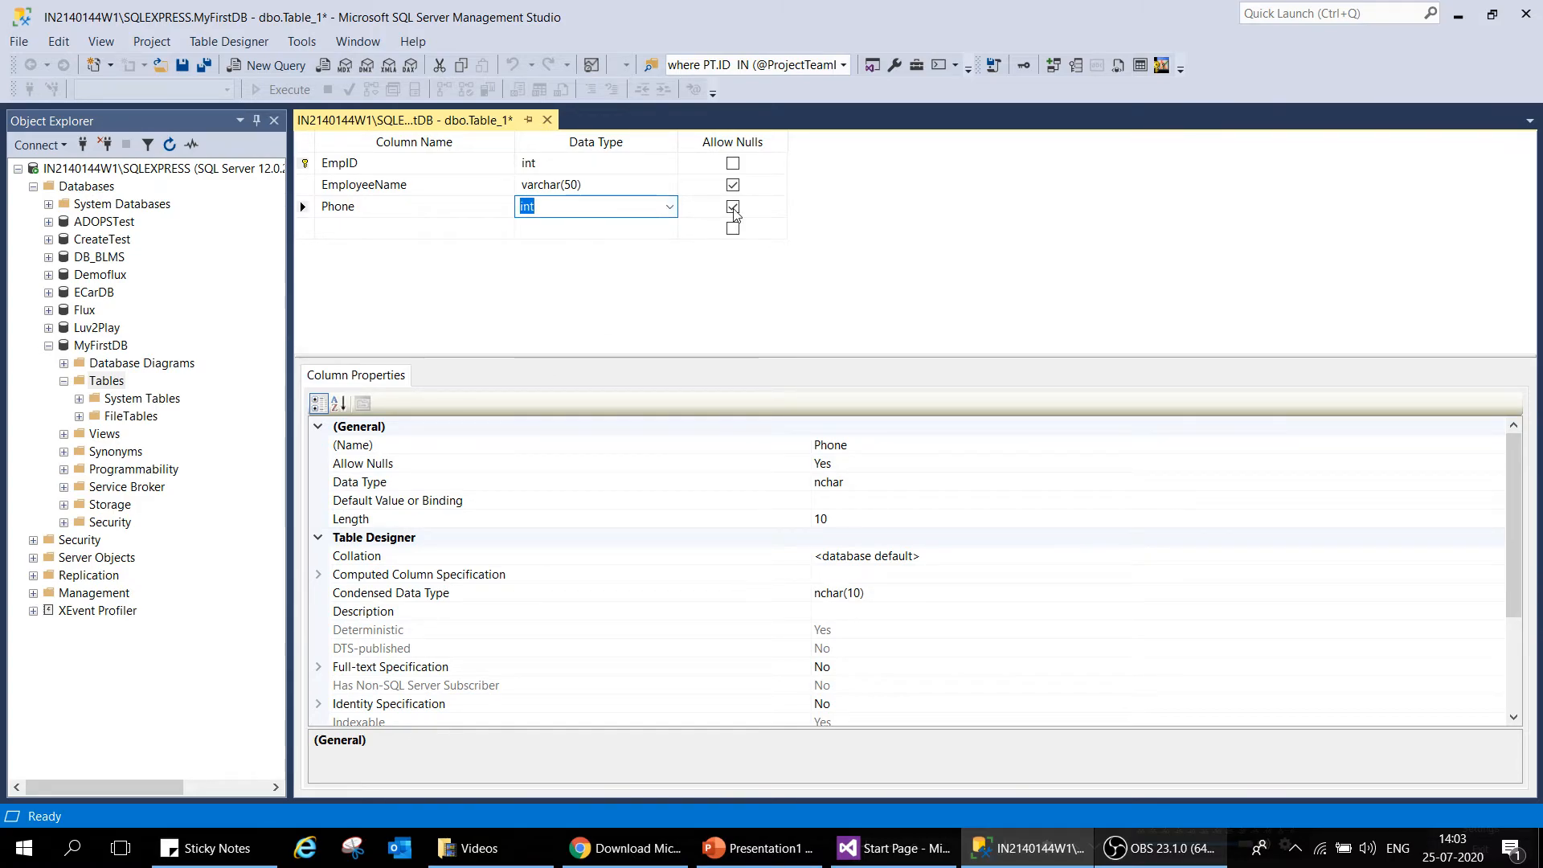
Step: Add an Email column with data type varchar(50) below Phone, leaving nulls allowed
{"action": "left_click", "coordinate": [646, 231]}
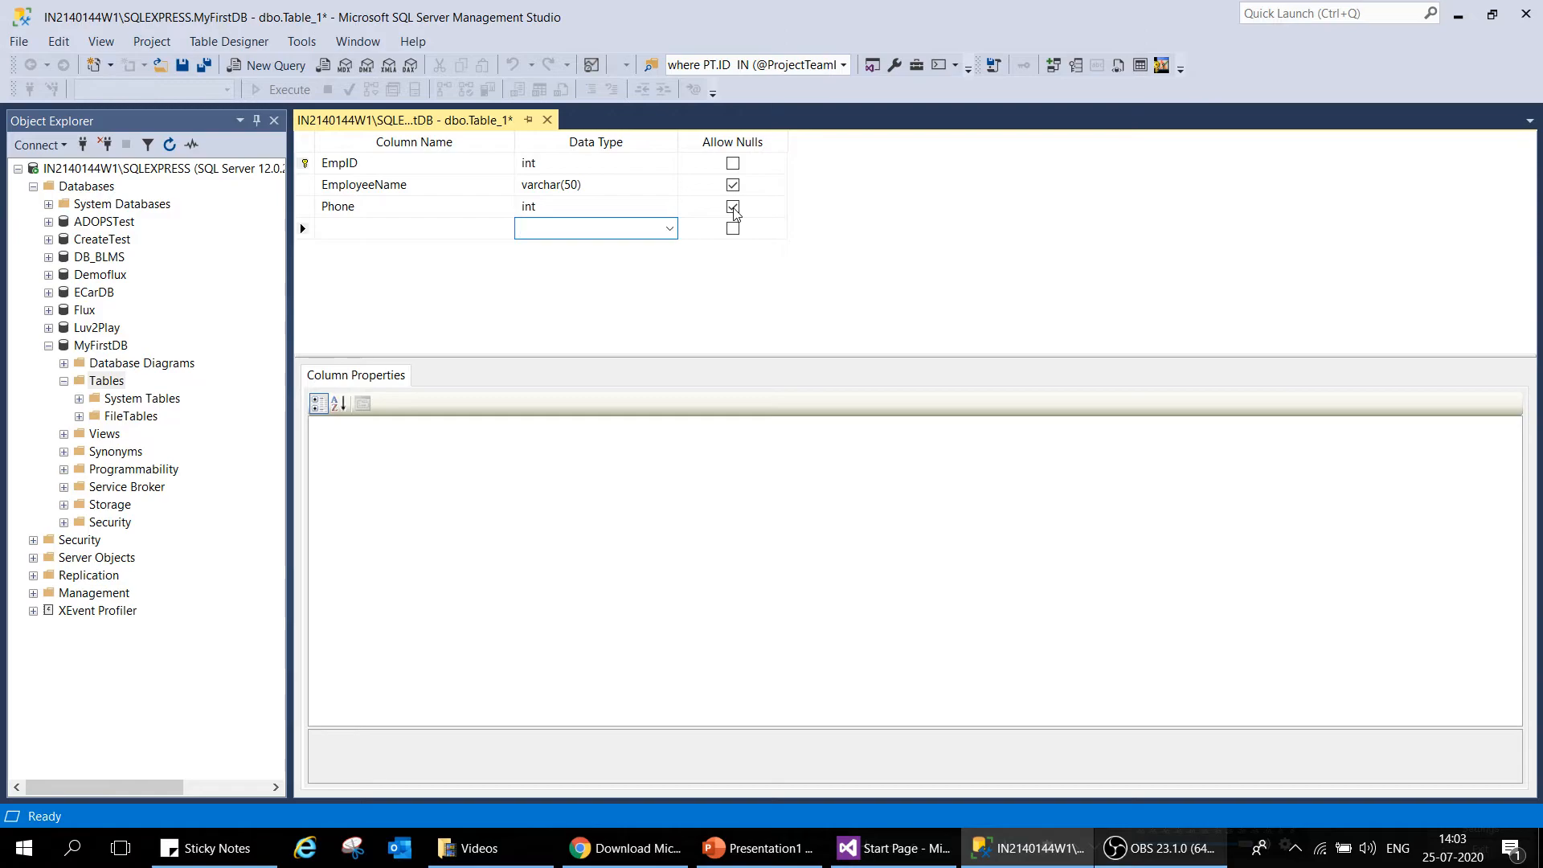
{"action": "left_click", "coordinate": [462, 229]}
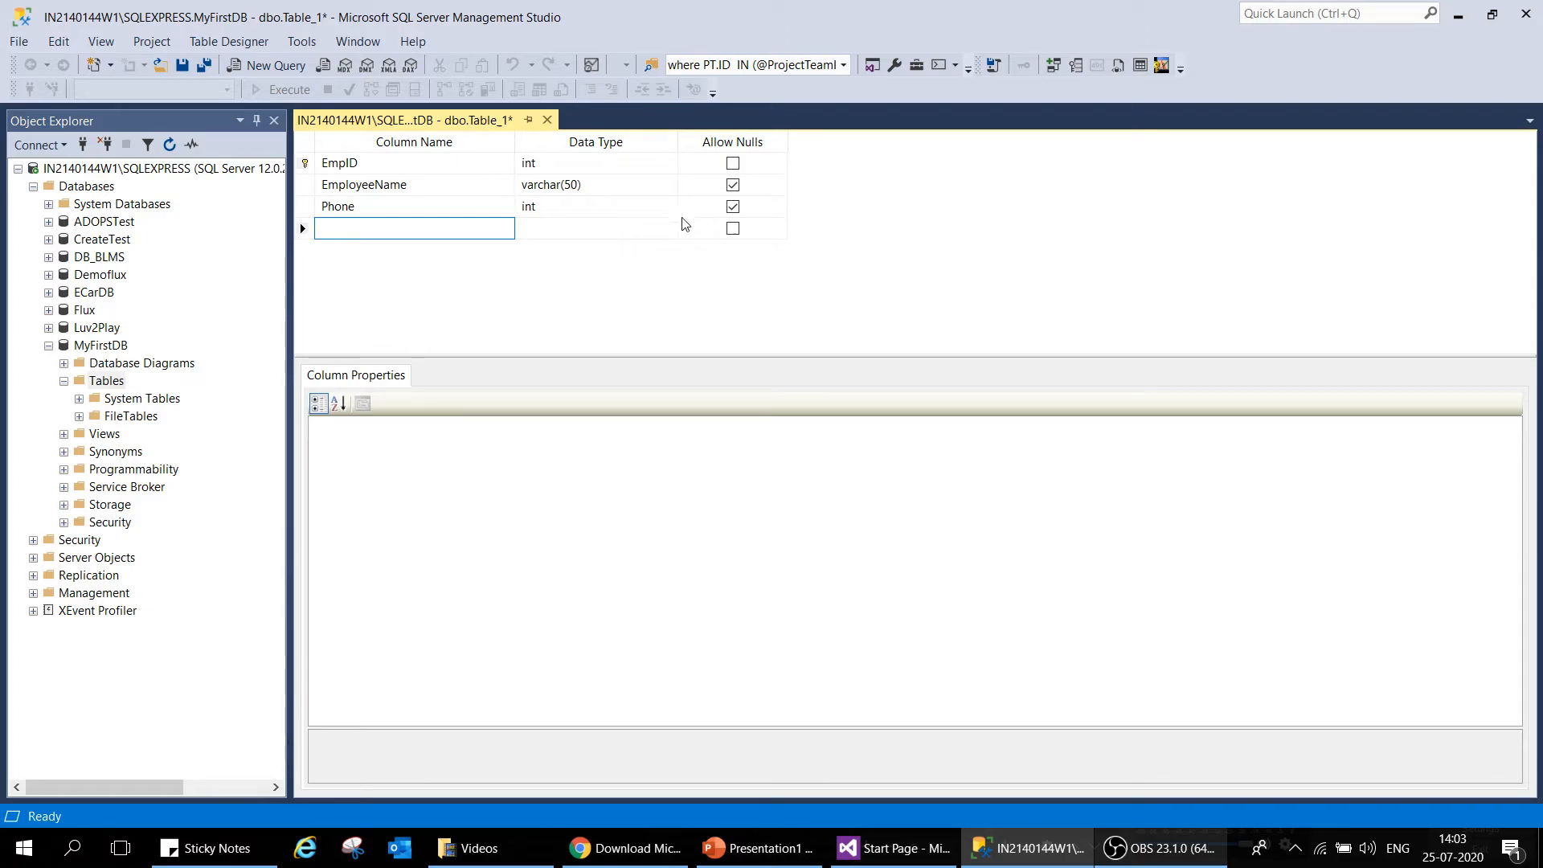
{"action": "type", "text": "Email"}
{"action": "left_click", "coordinate": [599, 229]}
{"action": "left_click", "coordinate": [669, 229]}
{"action": "scroll", "coordinate": [601, 351], "scroll_direction": "down", "scroll_amount": 4}
{"action": "left_click", "coordinate": [599, 338]}
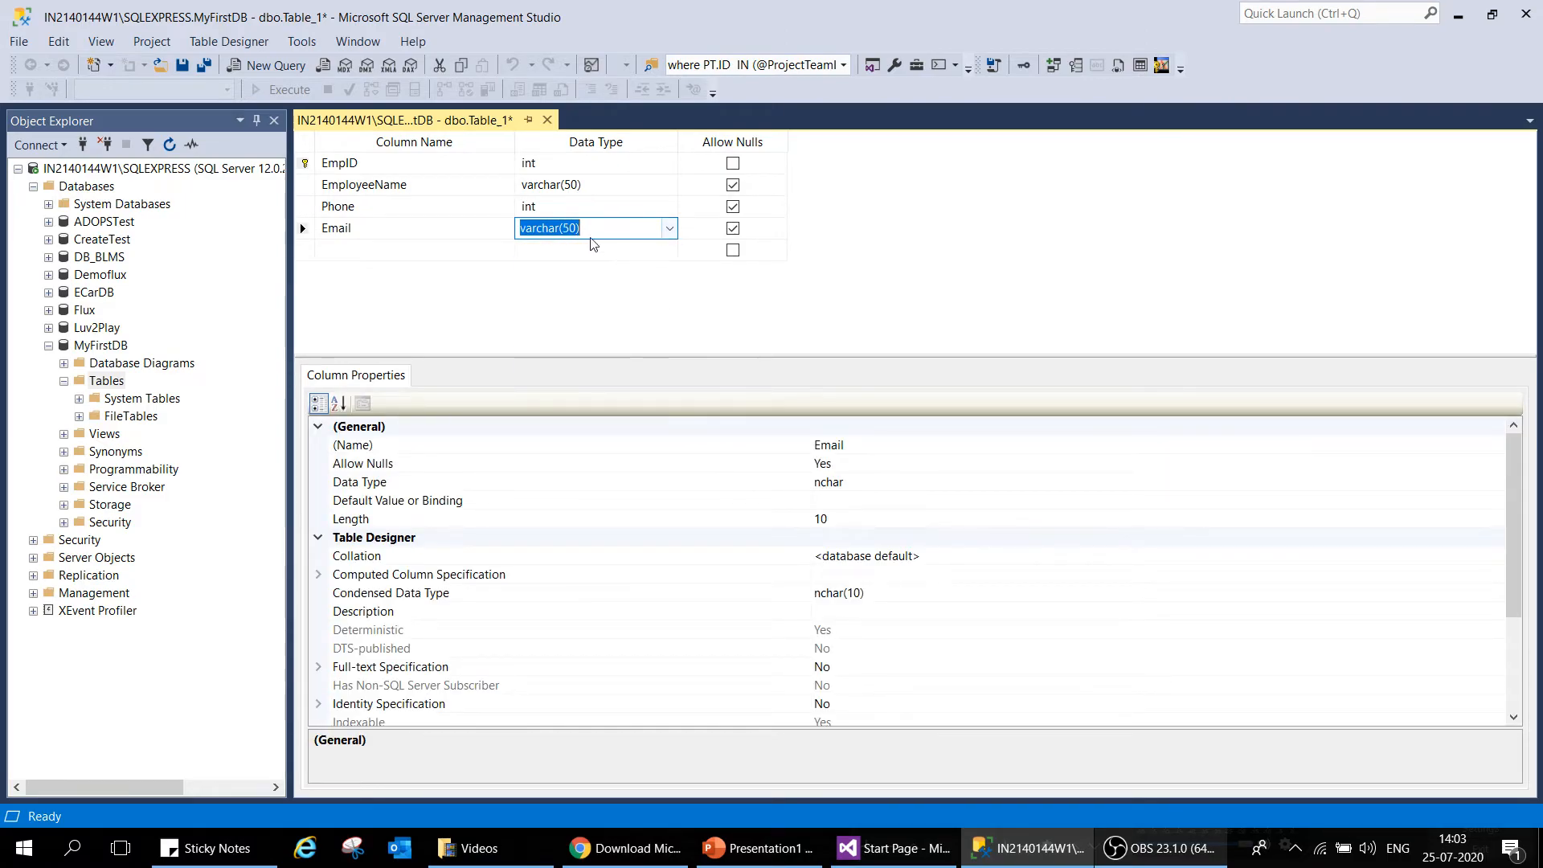
{"action": "left_click", "coordinate": [423, 251]}
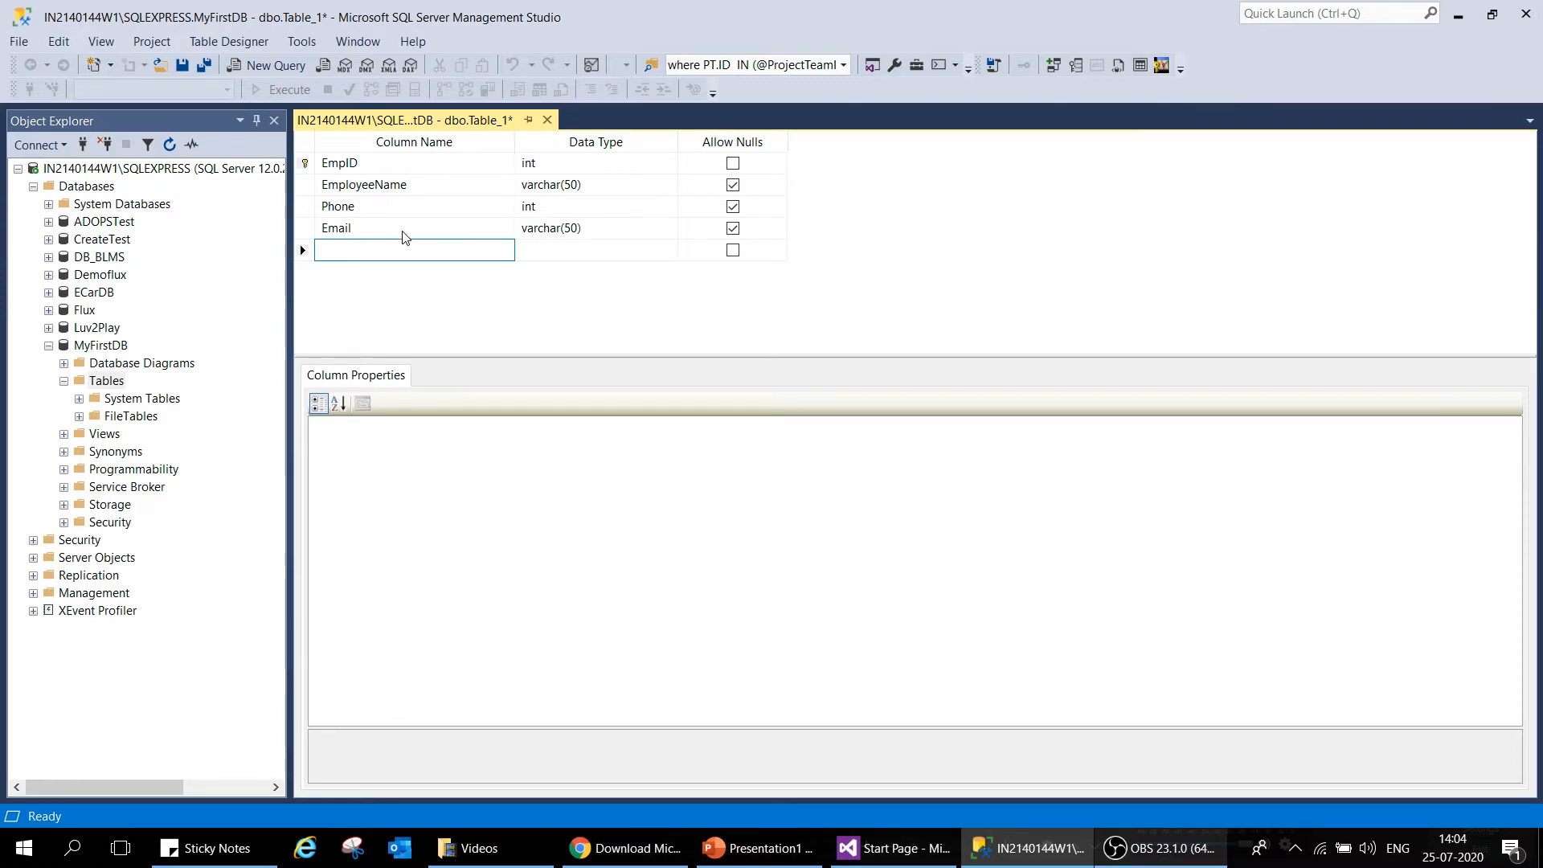
Step: Save the table under the name Employee and close its design window
{"action": "left_click", "coordinate": [196, 69]}
{"action": "type", "text": "Employee"}
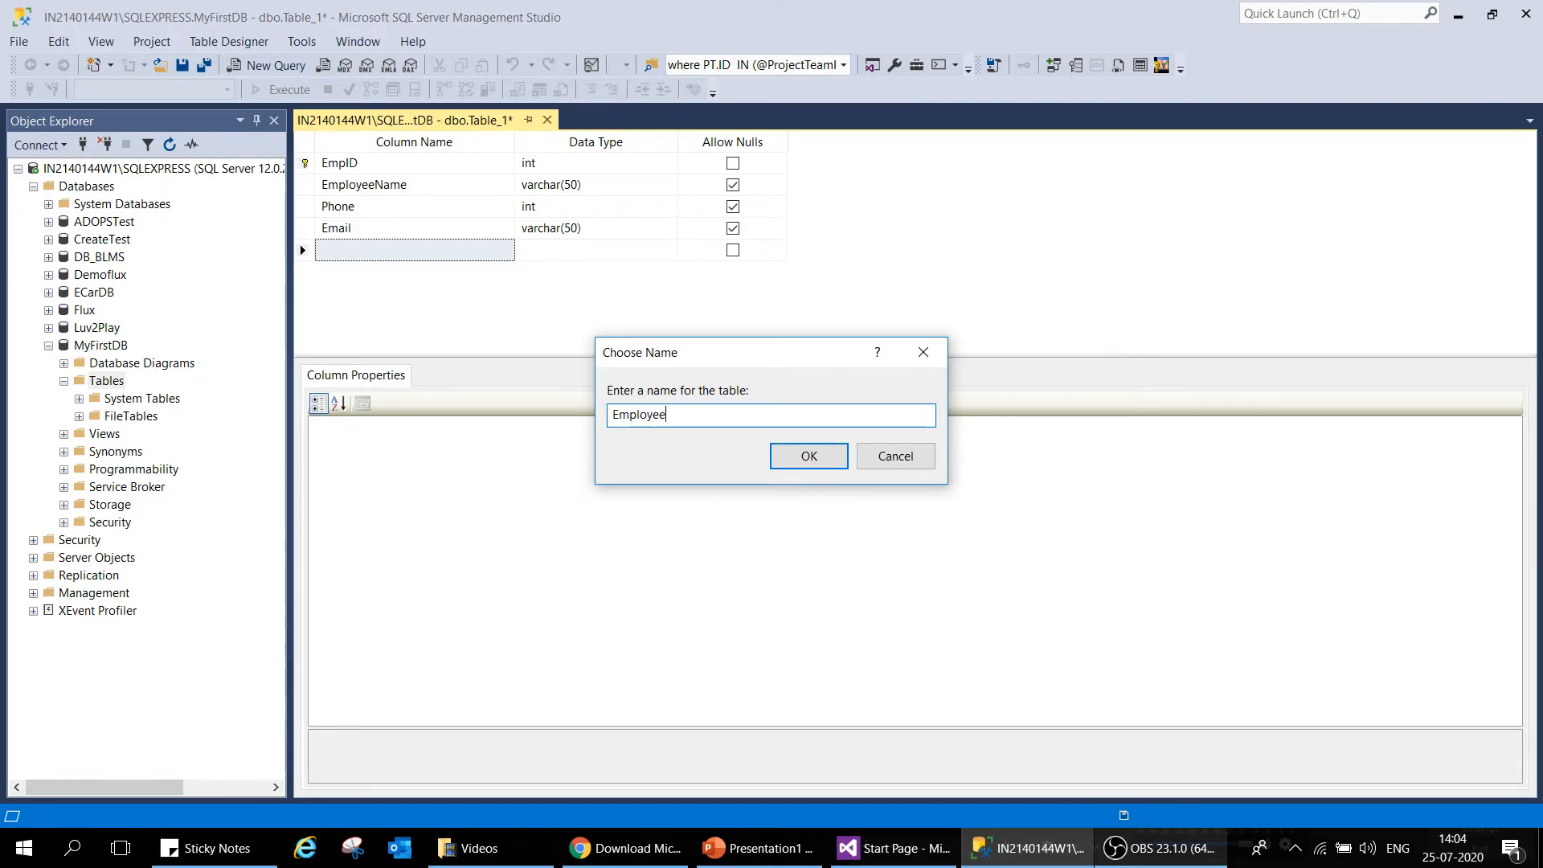
{"action": "left_click", "coordinate": [802, 453]}
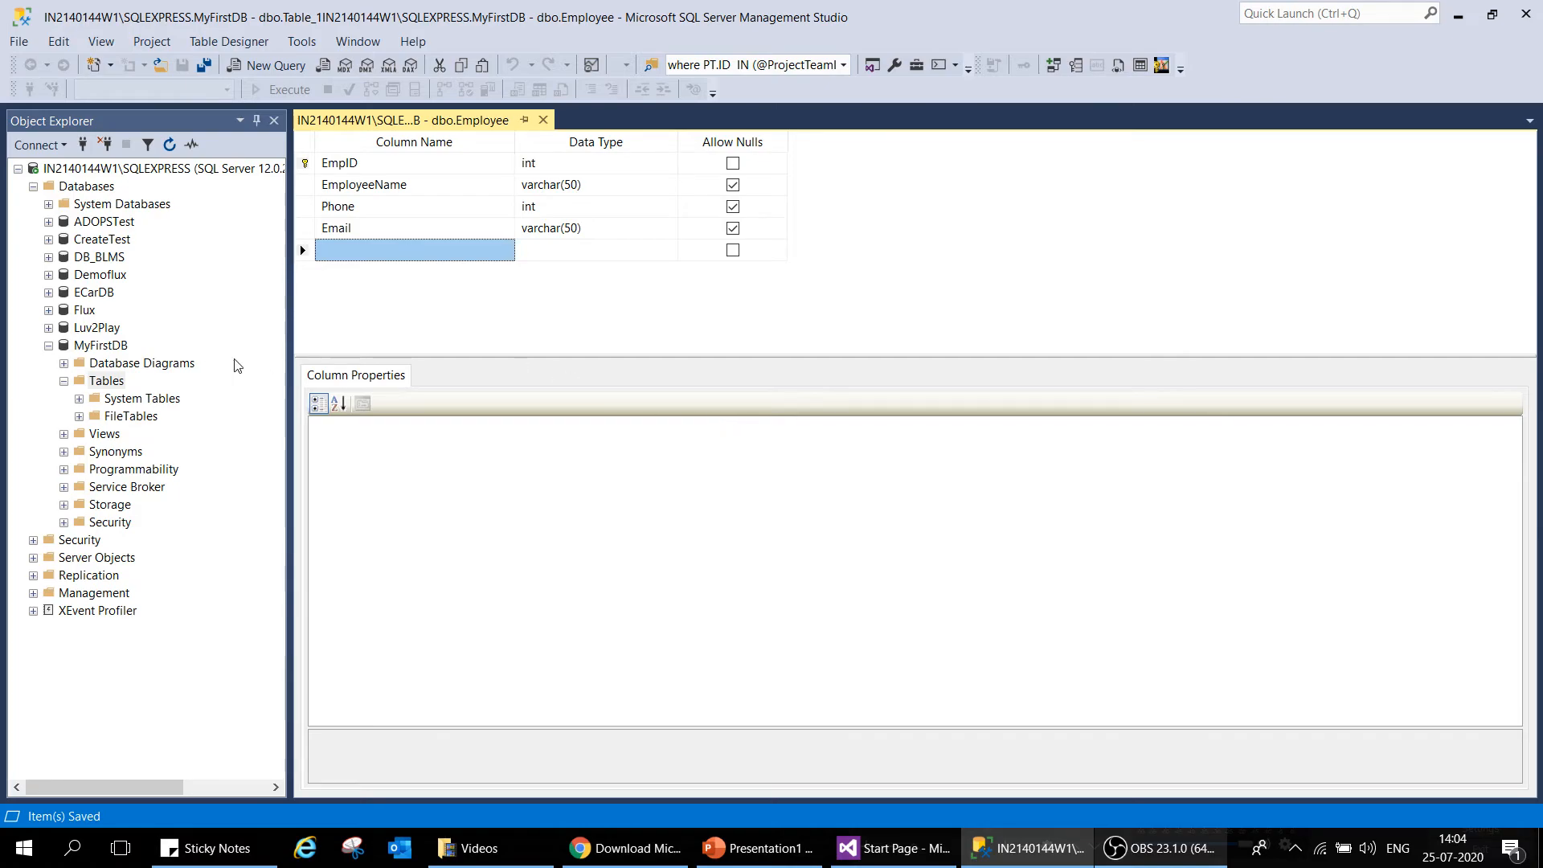
{"action": "left_click", "coordinate": [543, 120]}
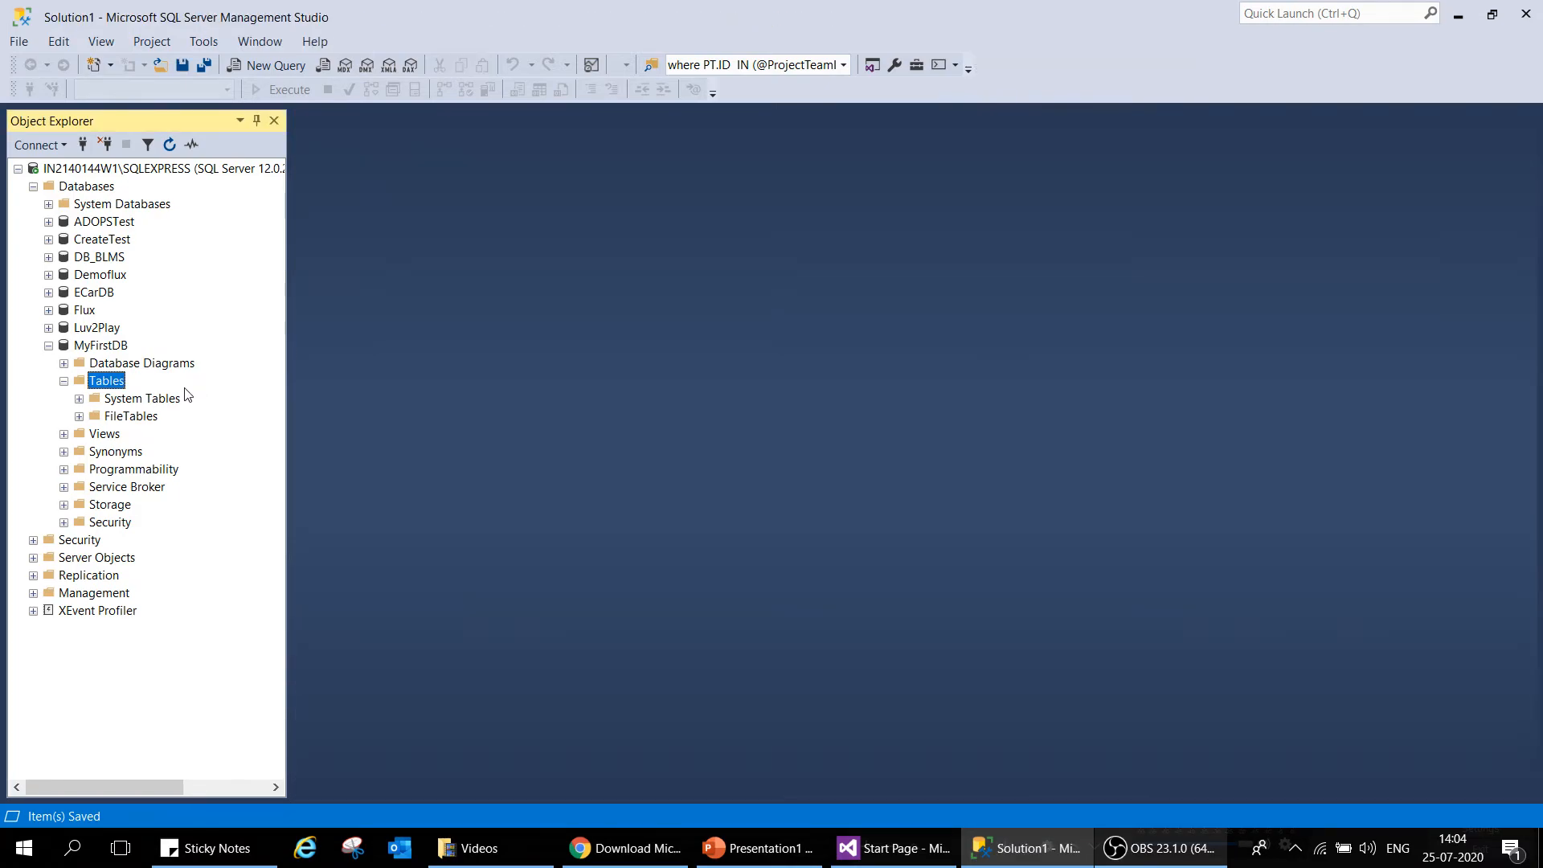
Step: Refresh the Tables folder of MyFirstDB and expand the dbo.Employee table down to its columns
{"action": "right_click", "coordinate": [109, 384]}
{"action": "left_click", "coordinate": [154, 490]}
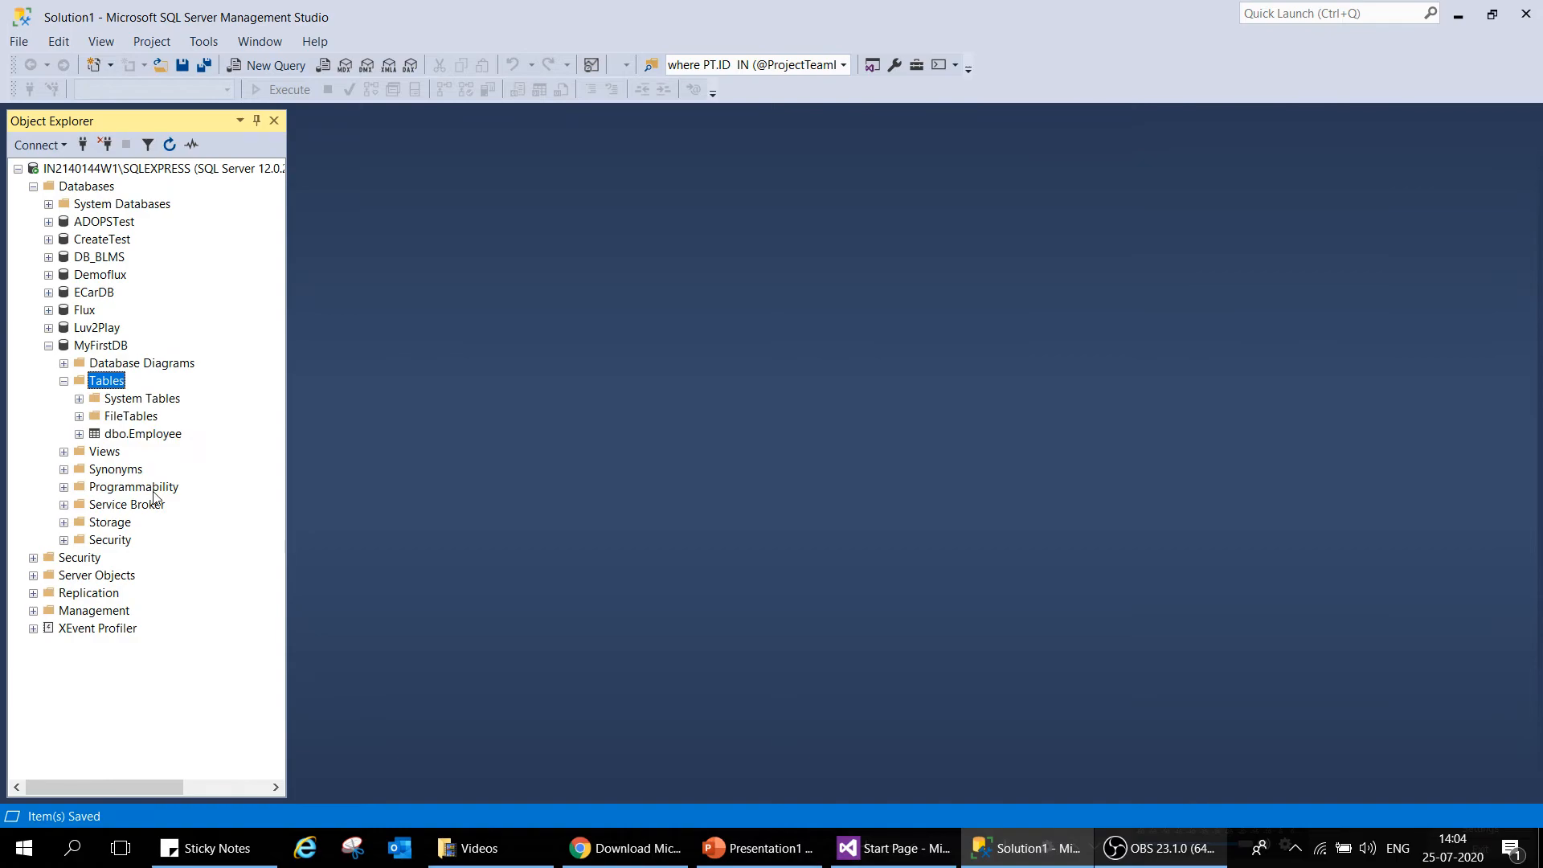
{"action": "left_click", "coordinate": [79, 434]}
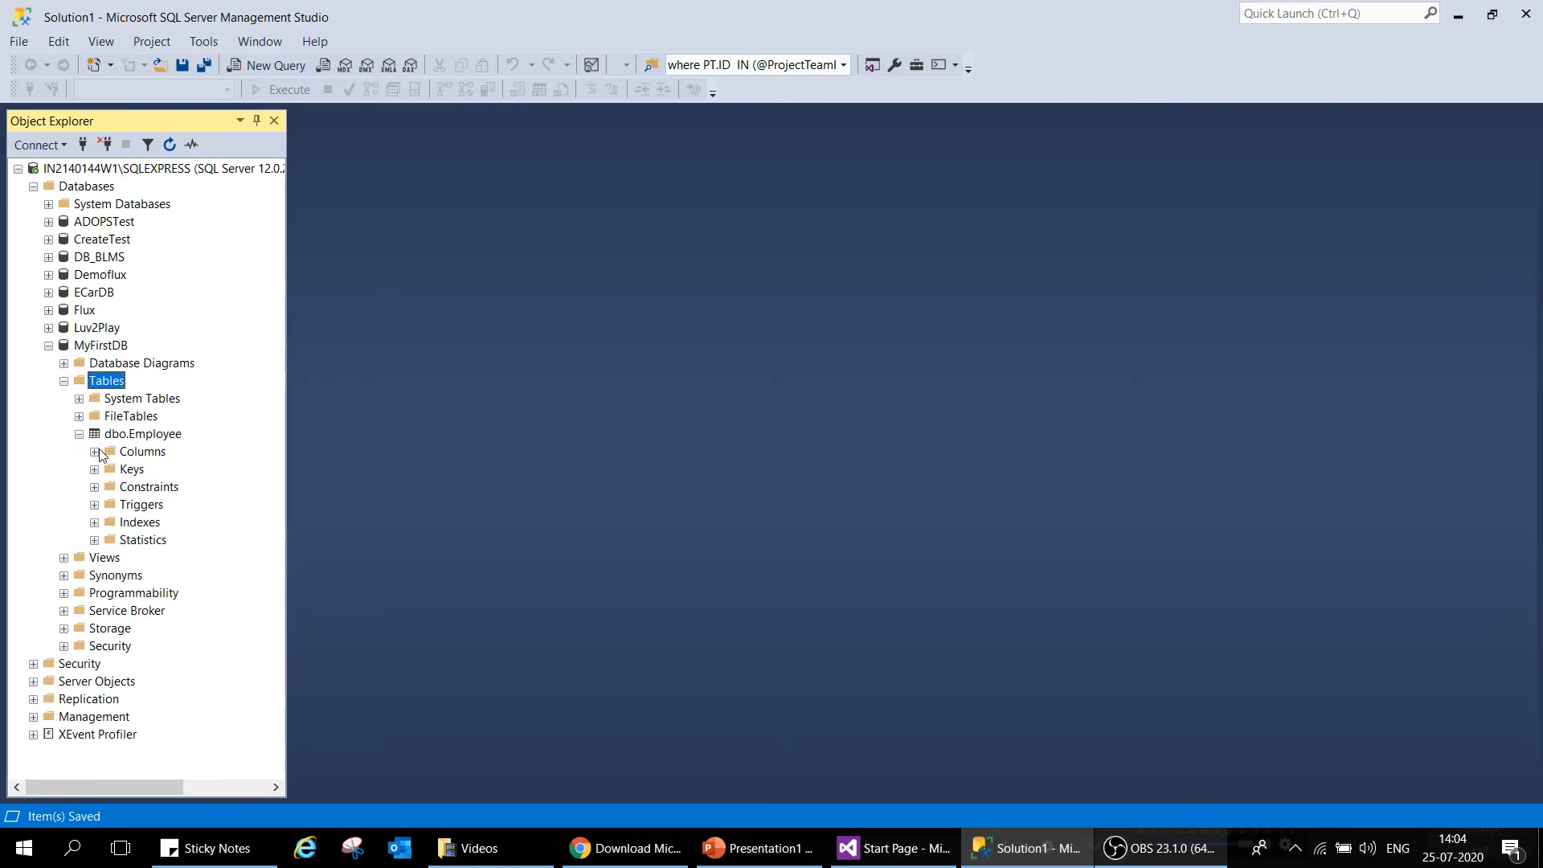
{"action": "left_click", "coordinate": [96, 452]}
Step: Examine the columns and keys of dbo.Employee, then collapse the table and the Tables folder
{"action": "left_click", "coordinate": [163, 475]}
{"action": "left_click", "coordinate": [163, 487]}
{"action": "left_click", "coordinate": [164, 505]}
{"action": "left_click", "coordinate": [165, 522]}
{"action": "left_click", "coordinate": [94, 540]}
{"action": "left_click", "coordinate": [169, 560]}
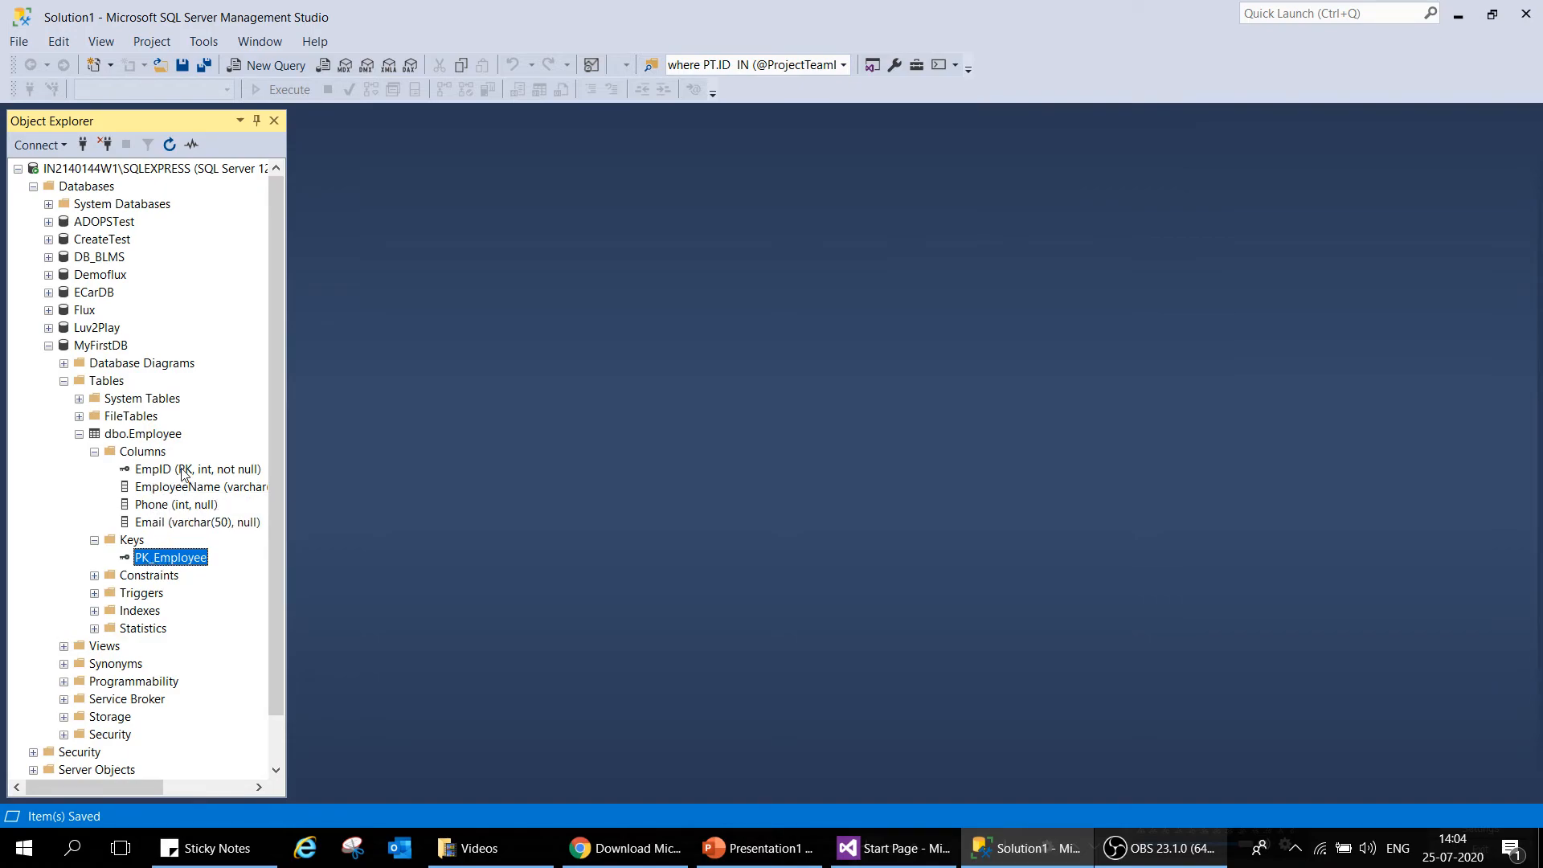
{"action": "left_click", "coordinate": [154, 471]}
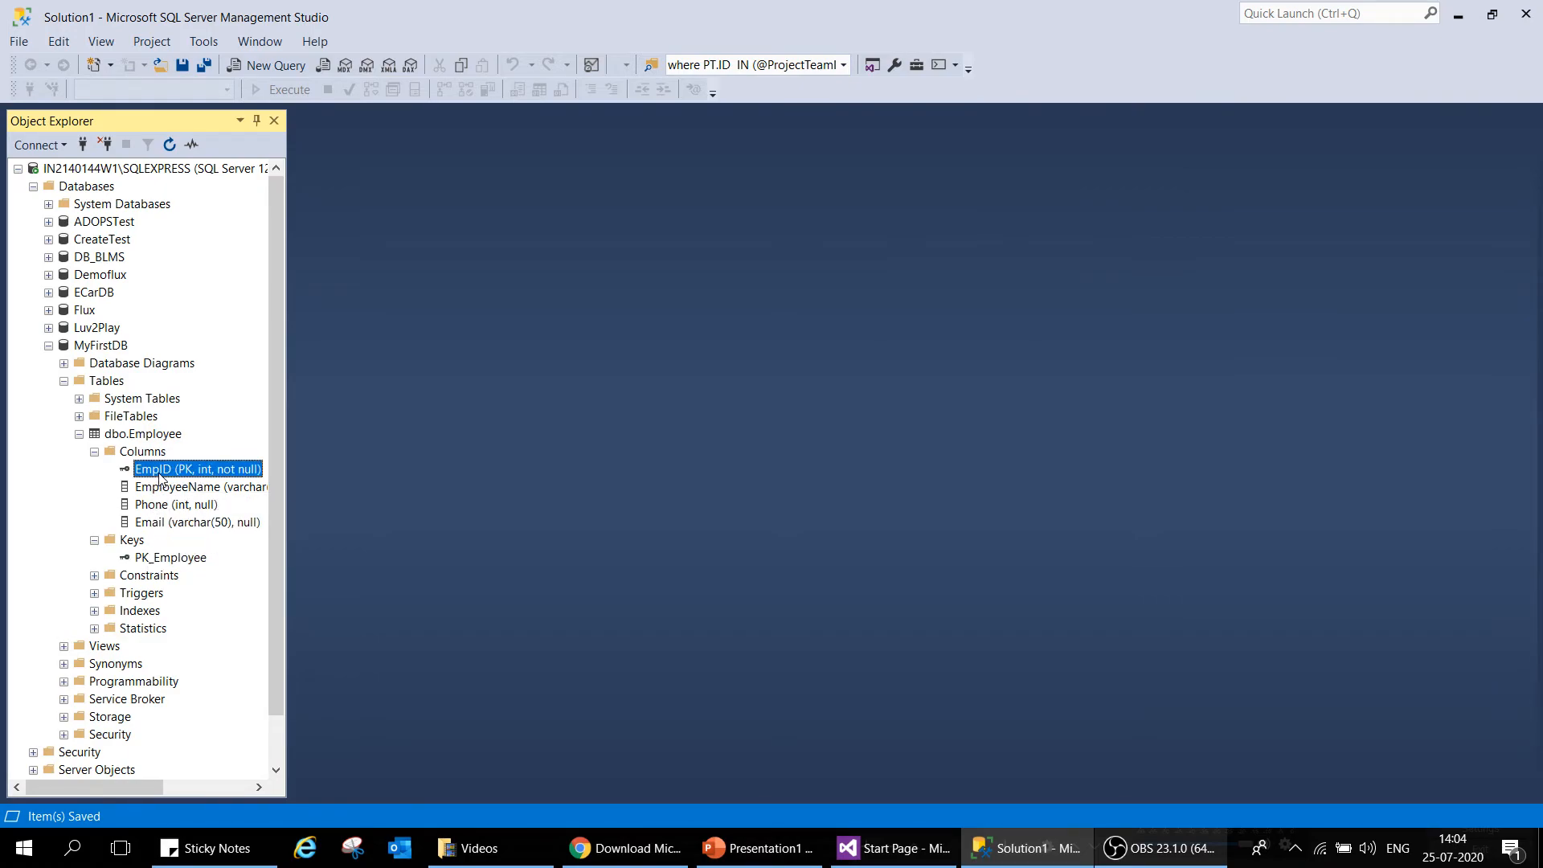
{"action": "left_click", "coordinate": [94, 452]}
{"action": "left_click", "coordinate": [79, 435]}
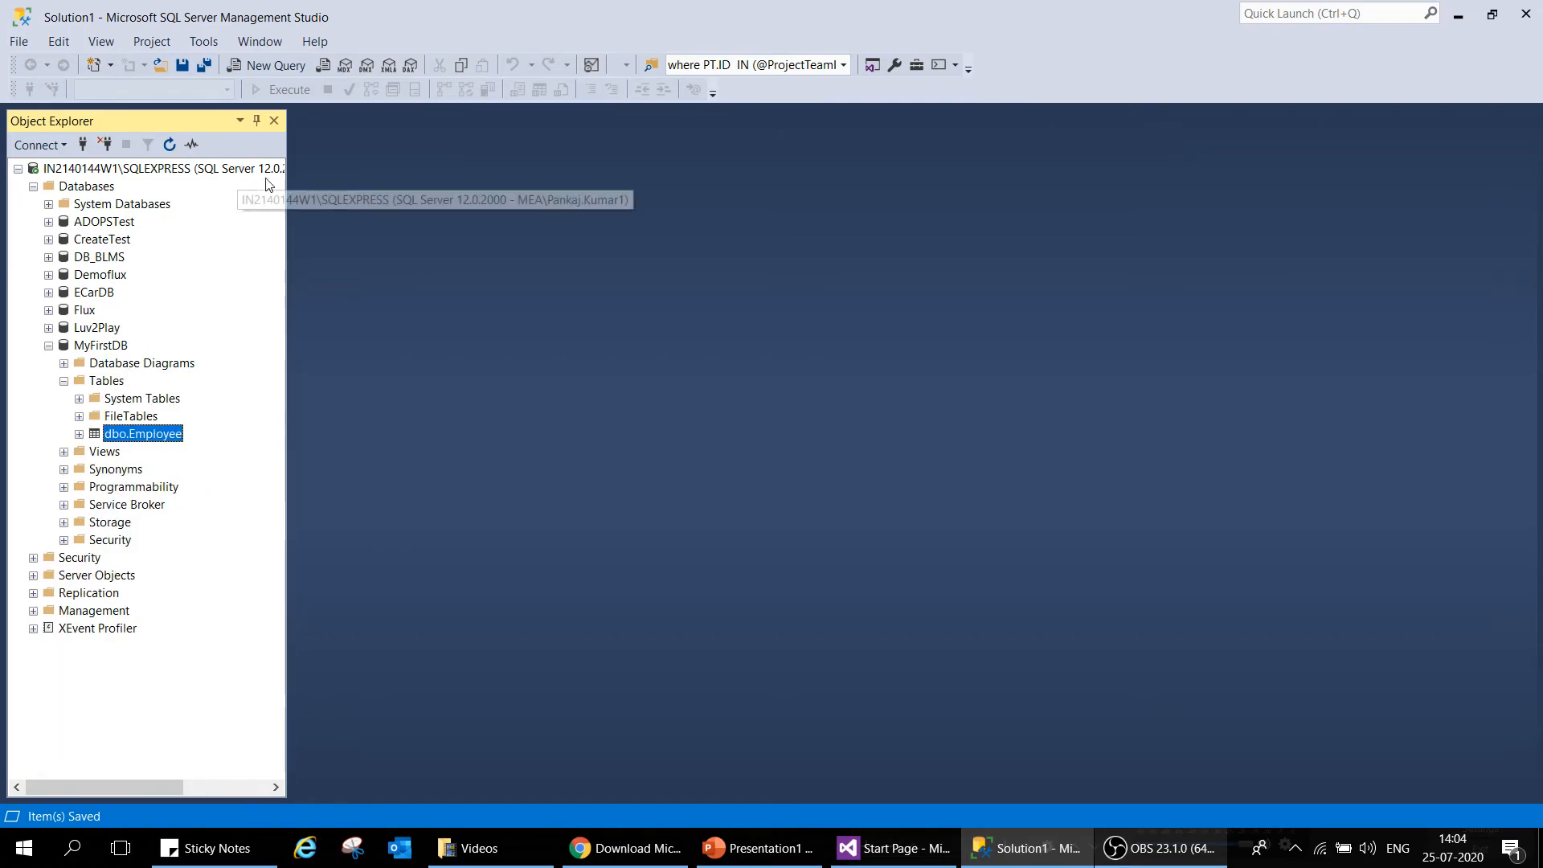
{"action": "left_click", "coordinate": [65, 381]}
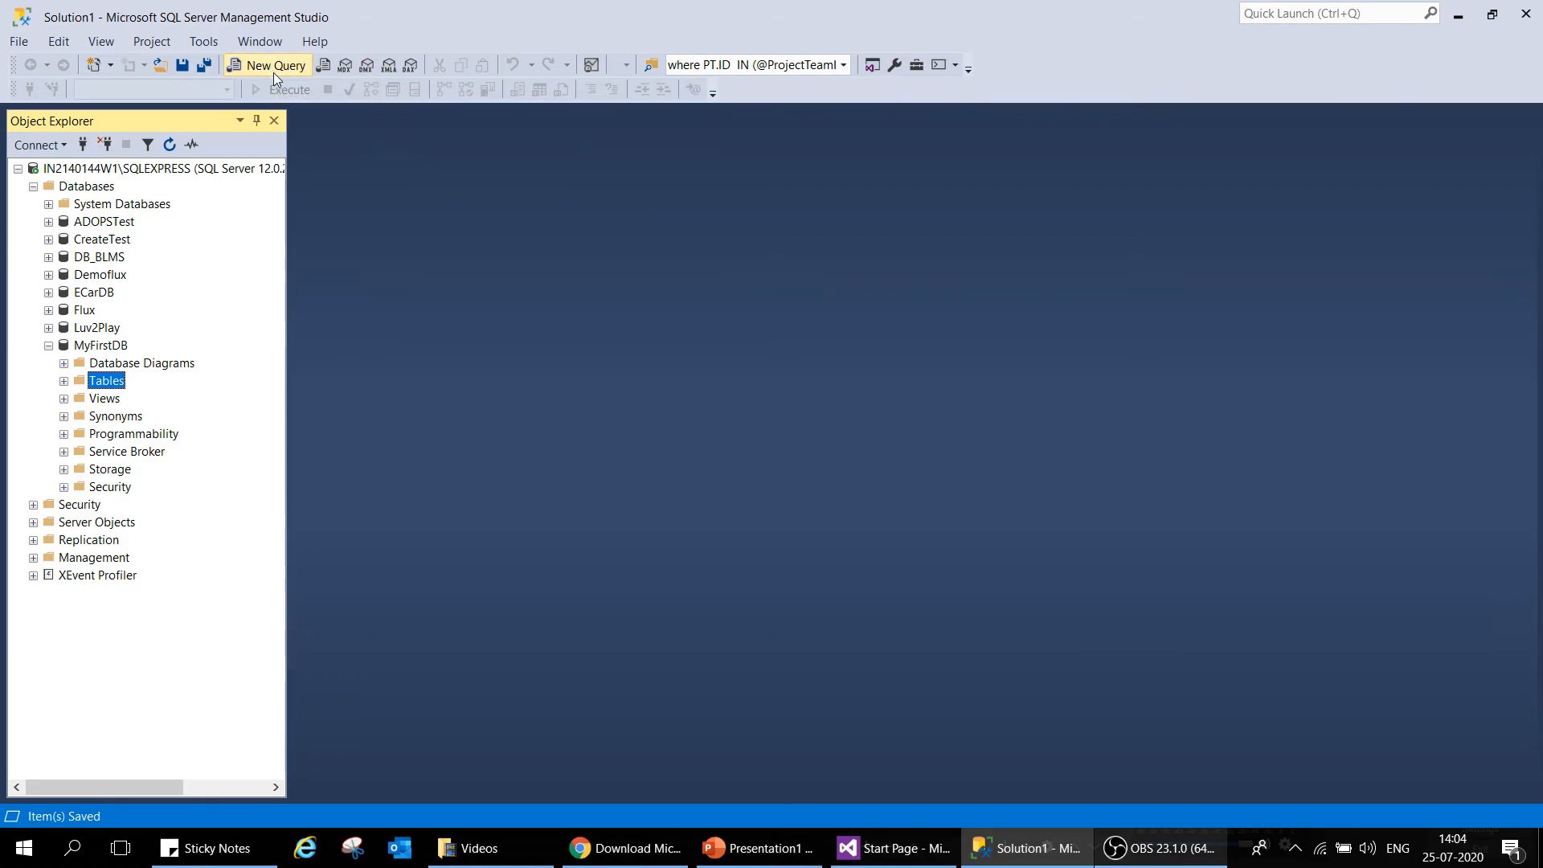
Step: Open a new query window with MyFirstDB chosen as its database
{"action": "left_click", "coordinate": [272, 70]}
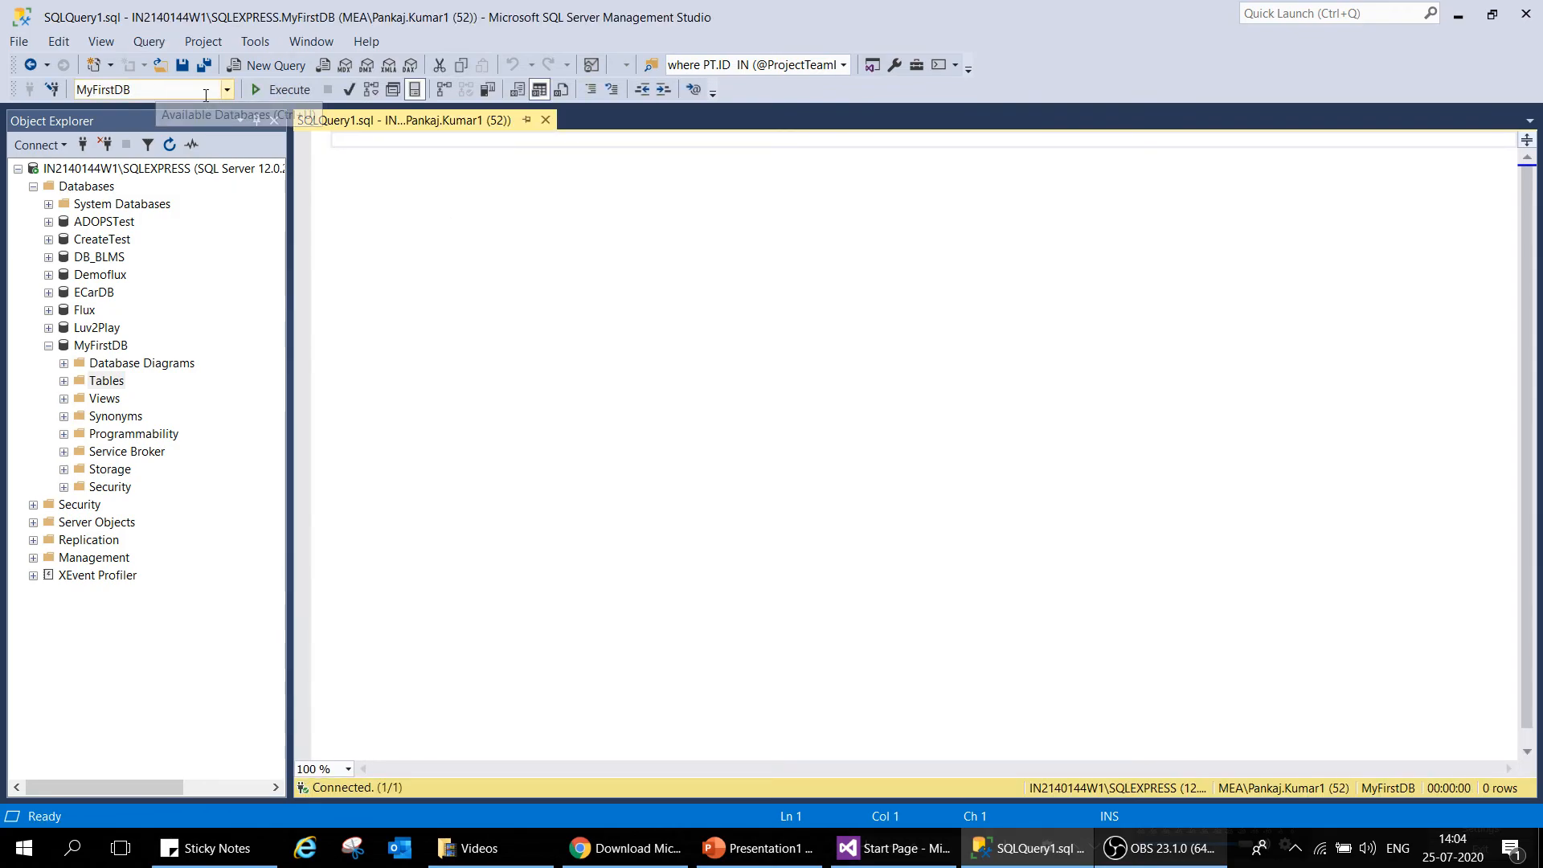
{"action": "key", "text": "ctrl+u"}
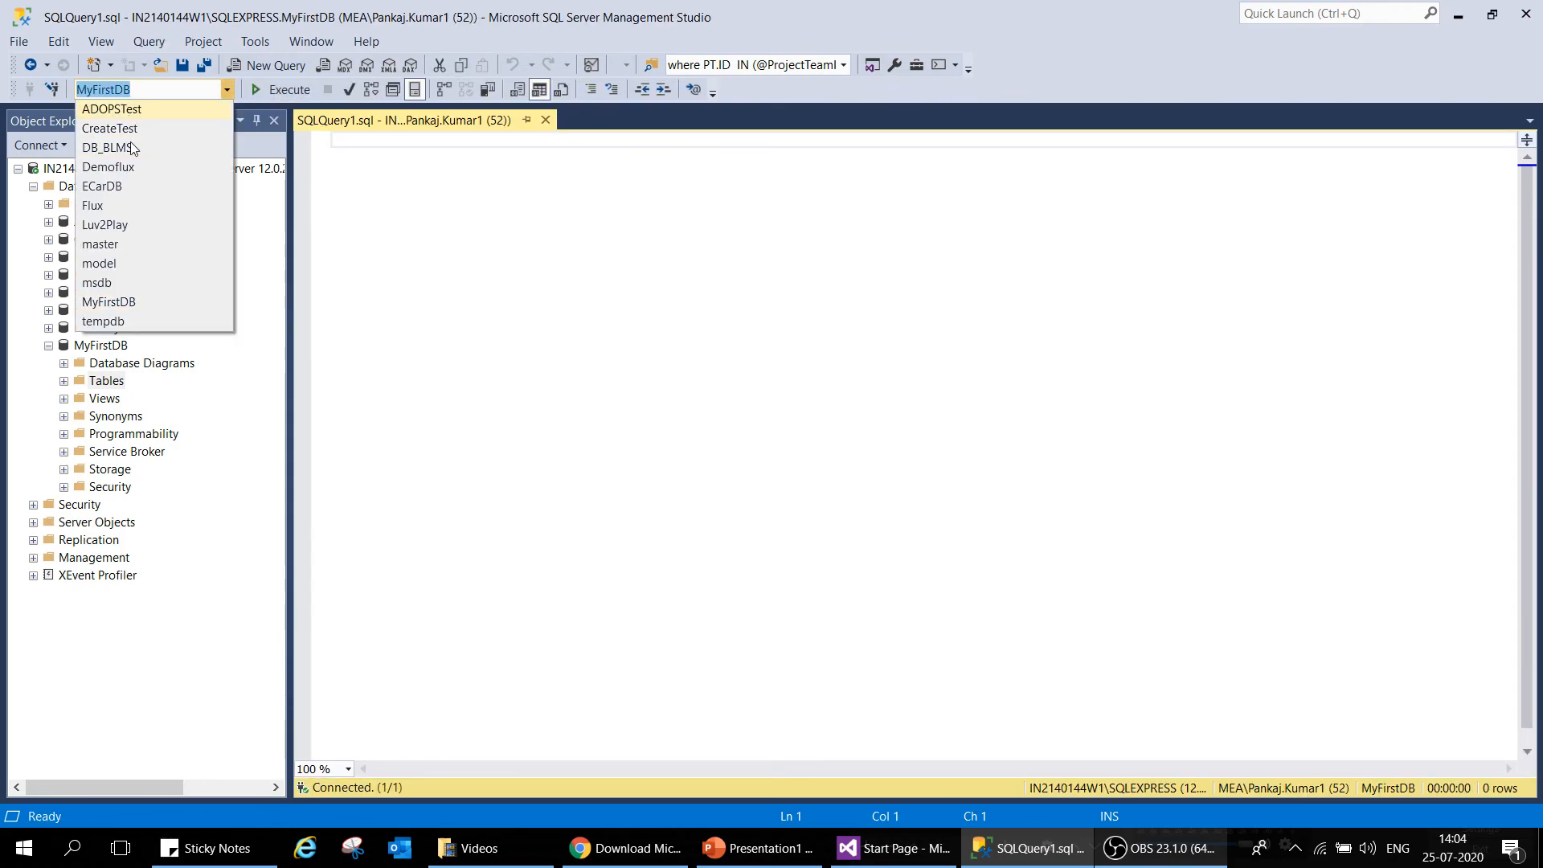
{"action": "left_click", "coordinate": [151, 302]}
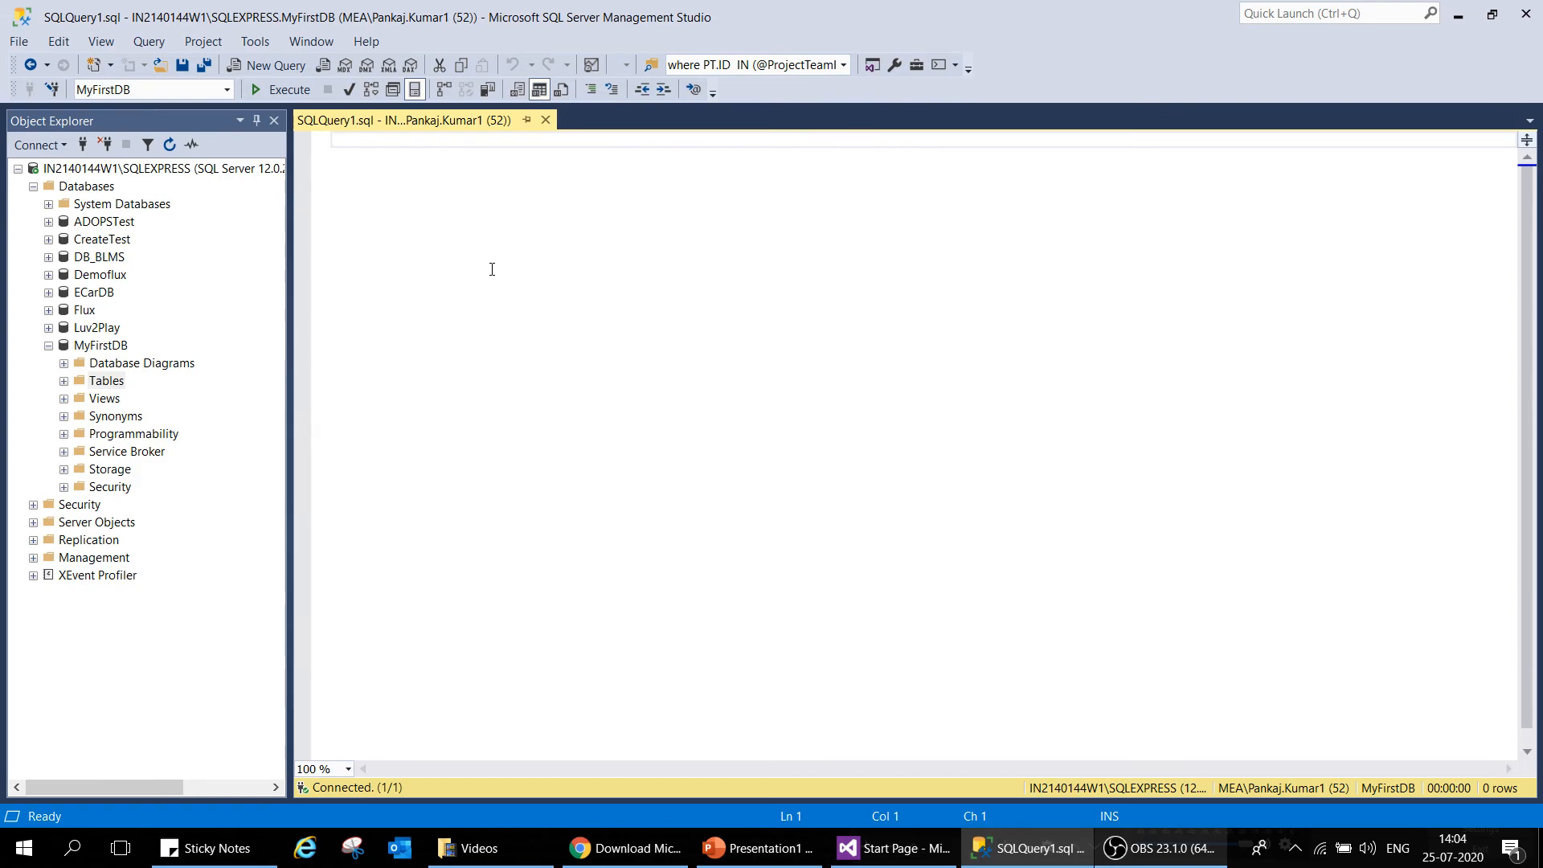
Step: Write the query "Select * from Employee" and execute it
{"action": "type", "text": "Seelct *"}
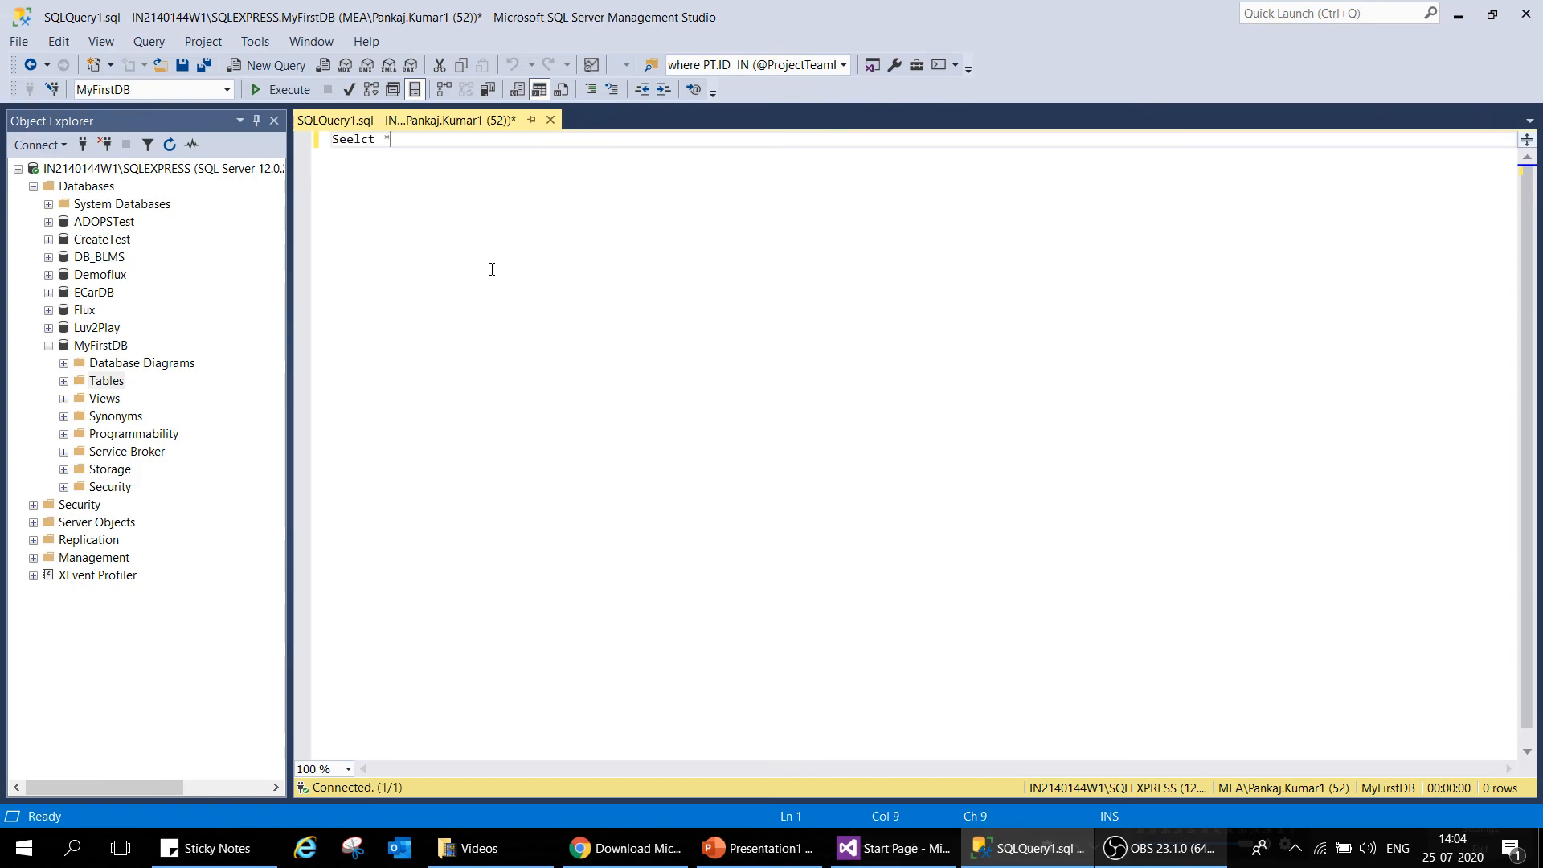
{"action": "key", "text": "BackSpace"}
{"action": "key", "text": "BackSpace"}
{"action": "key", "text": "BackSpace"}
{"action": "key", "text": "BackSpace"}
{"action": "type", "text": "Select * from Employee"}
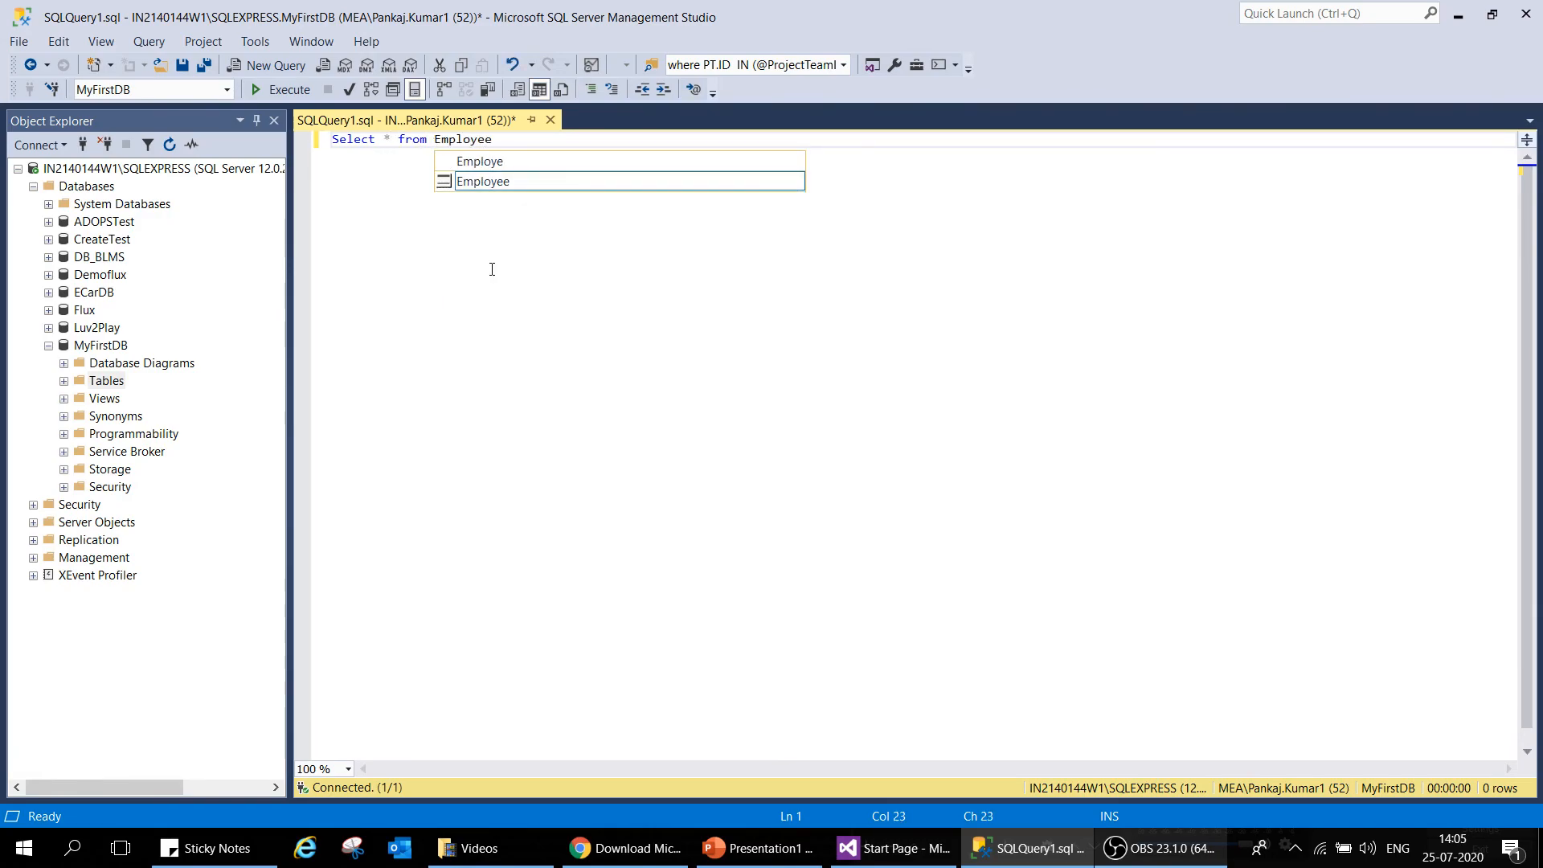
{"action": "double_click", "coordinate": [487, 185]}
{"action": "left_click", "coordinate": [279, 89]}
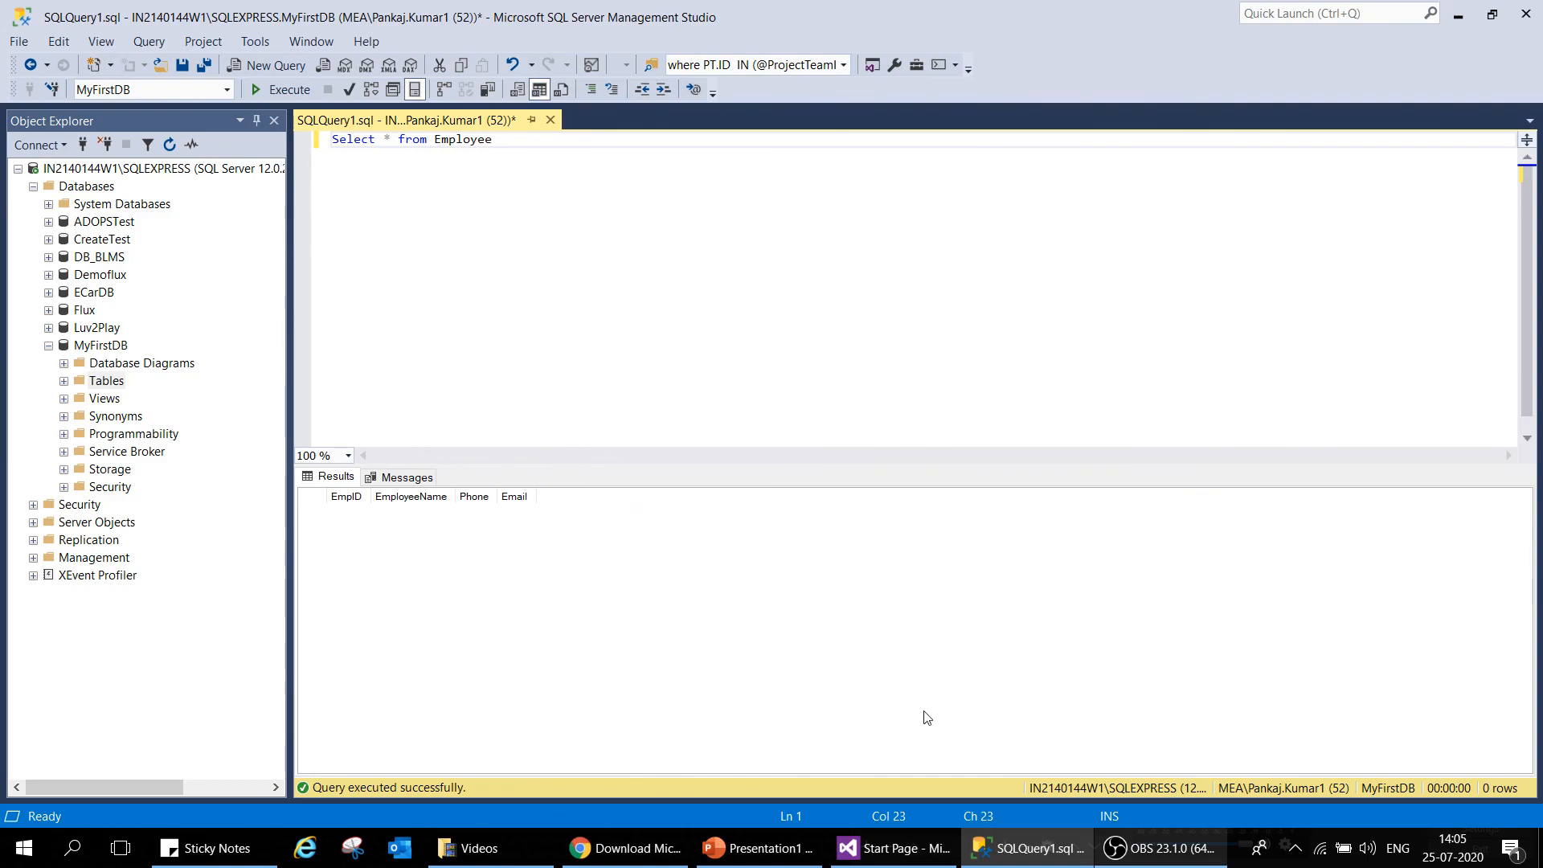
{"action": "left_click", "coordinate": [1161, 848]}
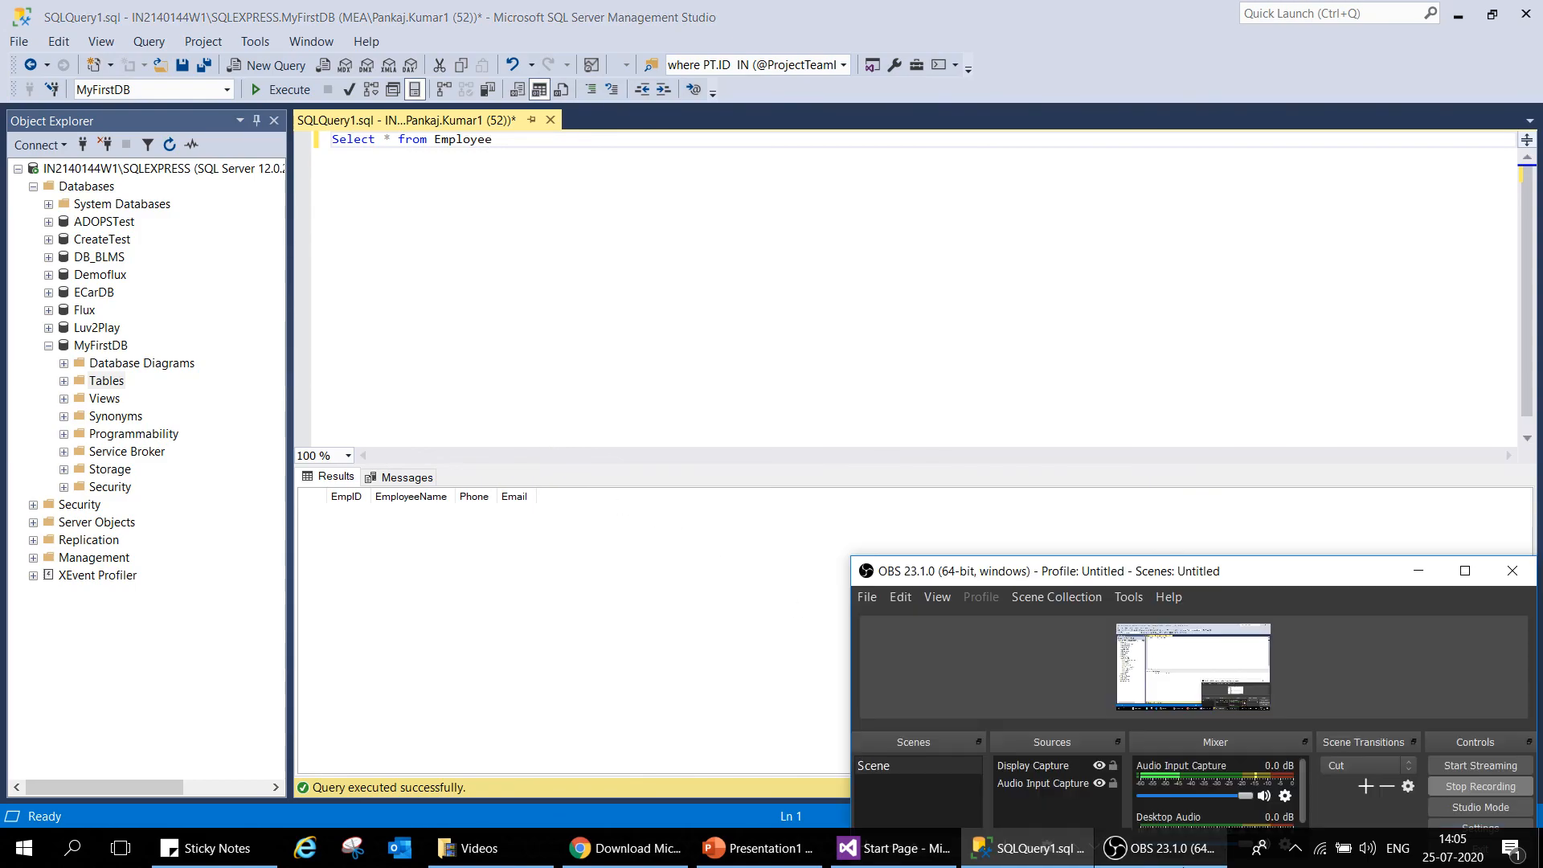